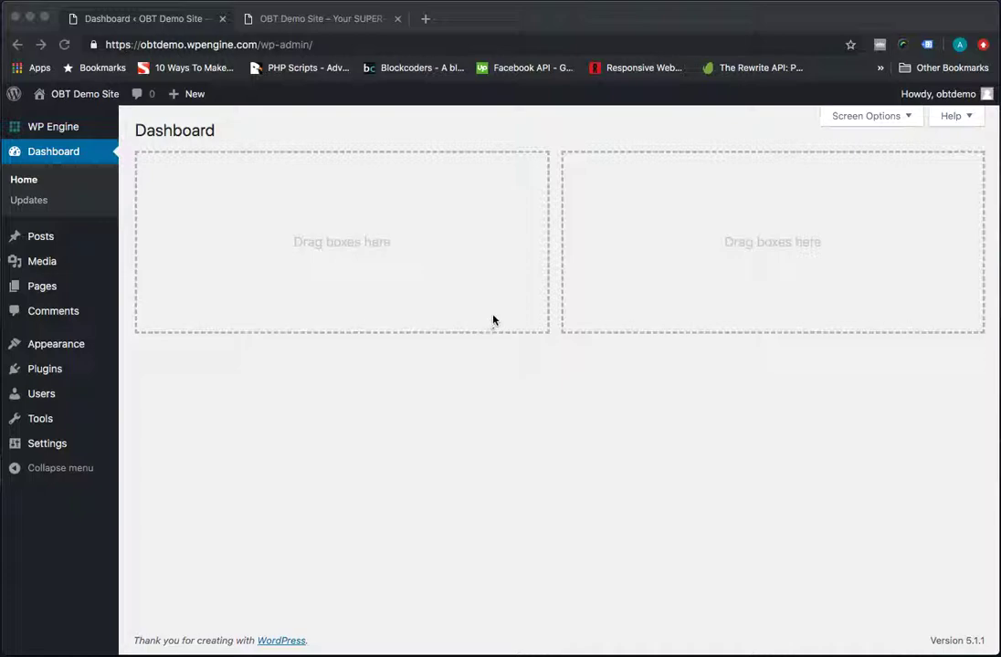
Search the plugin directory for "contact form 7", and install and activate the Contact Form 7 plugin
{"action": "left_click", "coordinate": [190, 378]}
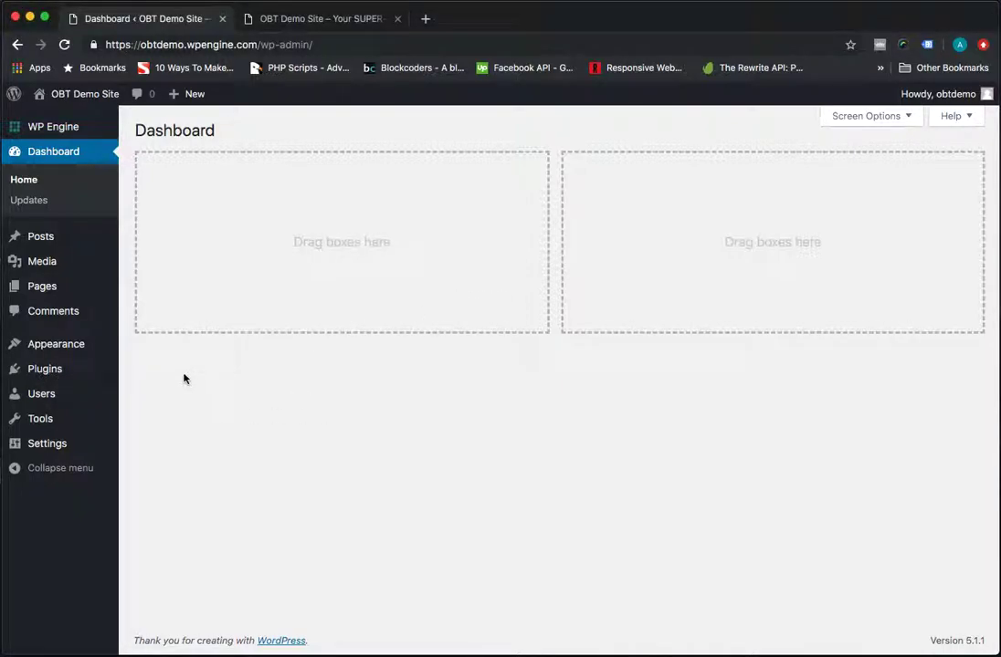
{"action": "mouse_move", "coordinate": [50, 375]}
{"action": "left_click", "coordinate": [161, 398]}
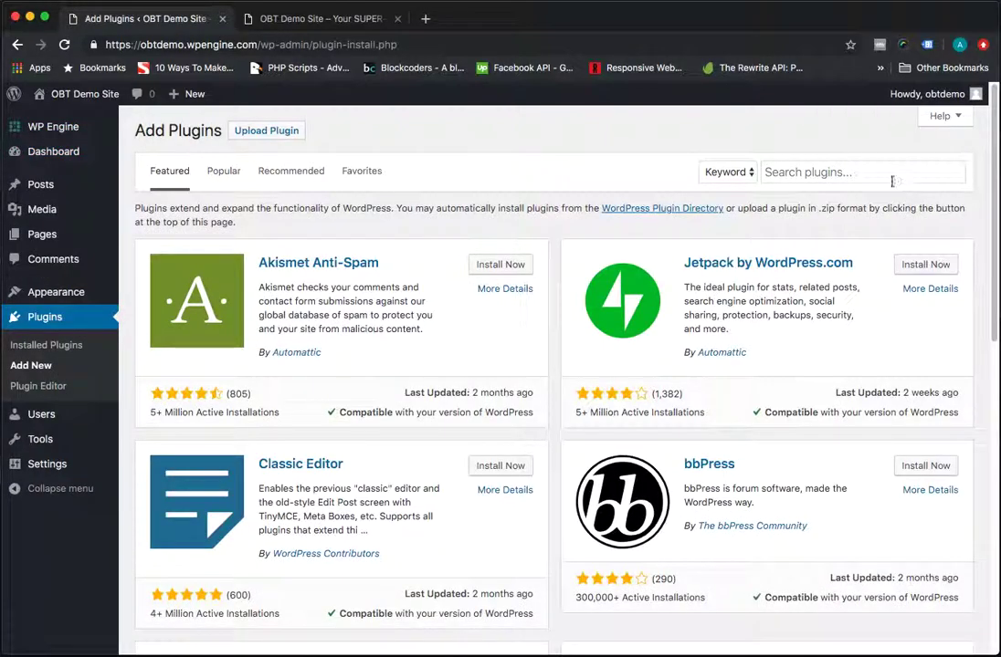
{"action": "left_click", "coordinate": [838, 179]}
{"action": "type", "text": "contact form 7"}
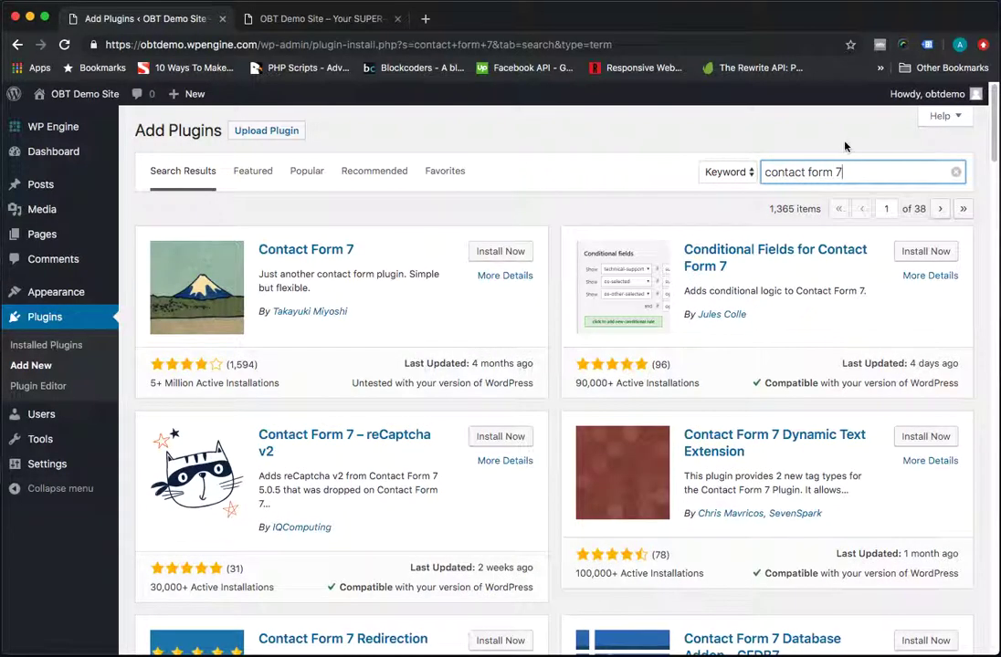
{"action": "left_click", "coordinate": [511, 251]}
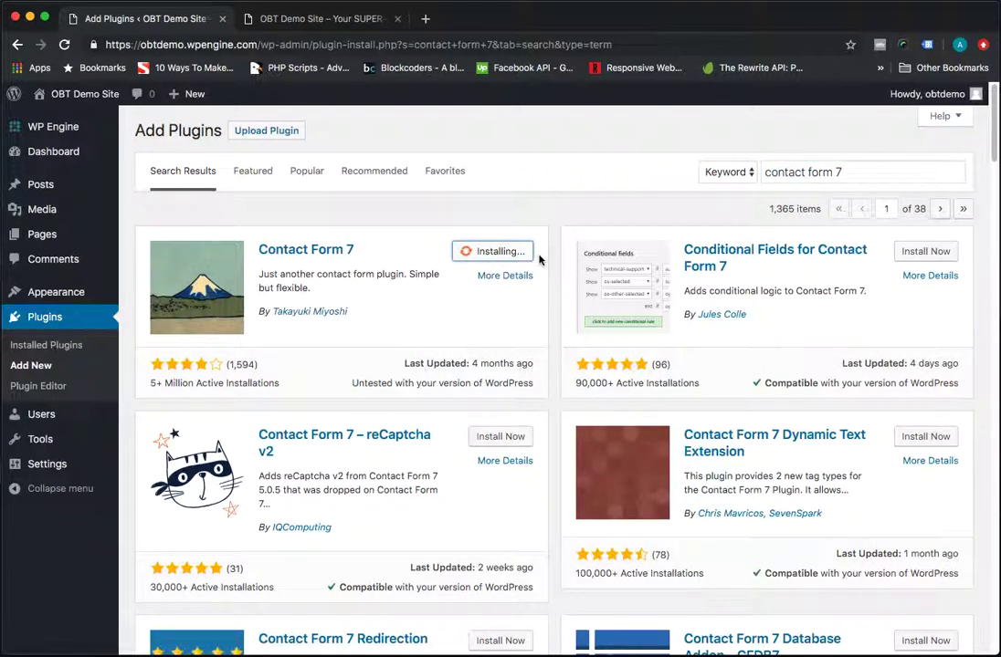
{"action": "left_click", "coordinate": [509, 255]}
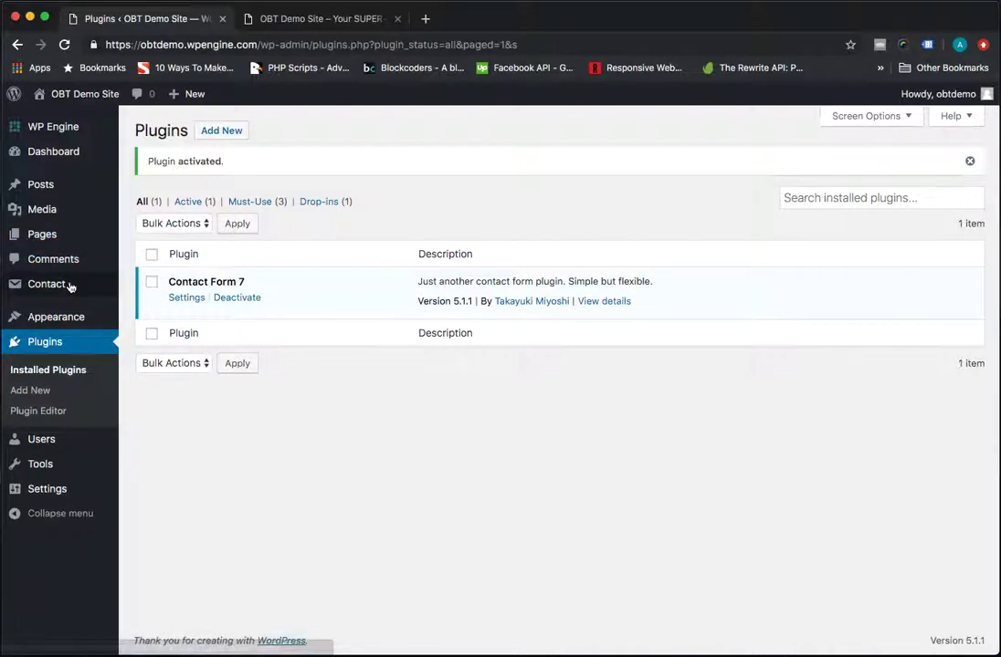
Open the list of contact forms
{"action": "mouse_move", "coordinate": [51, 294]}
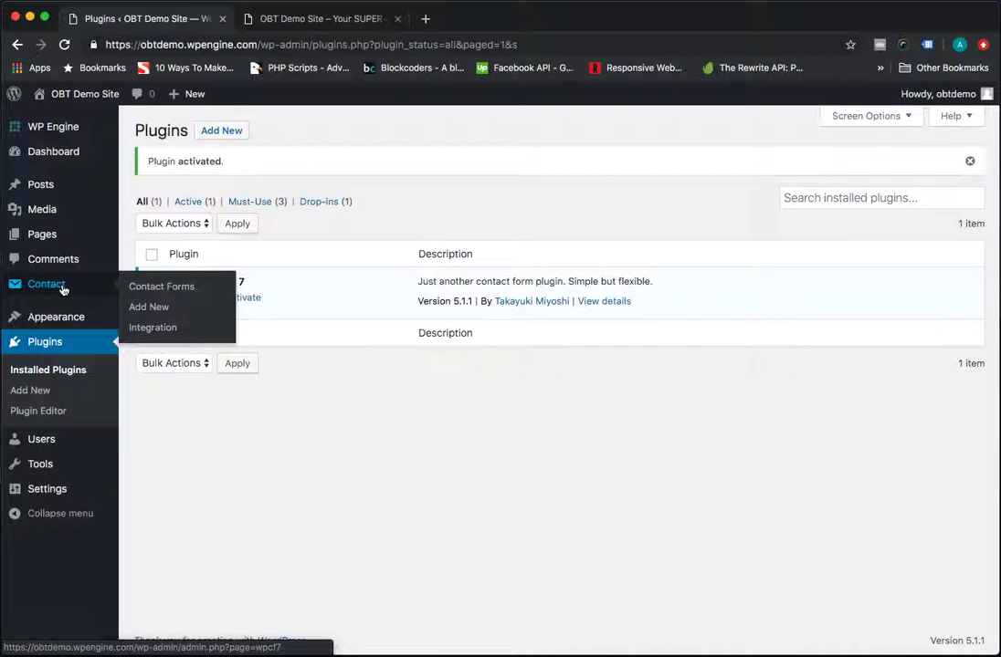
{"action": "left_click", "coordinate": [60, 287]}
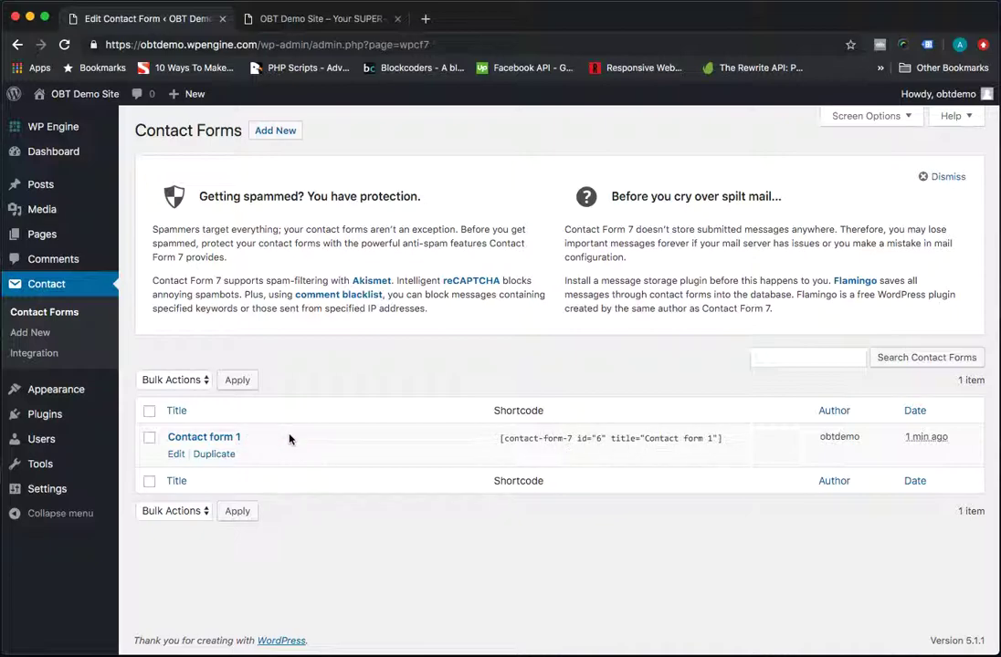
{"action": "left_click", "coordinate": [149, 437]}
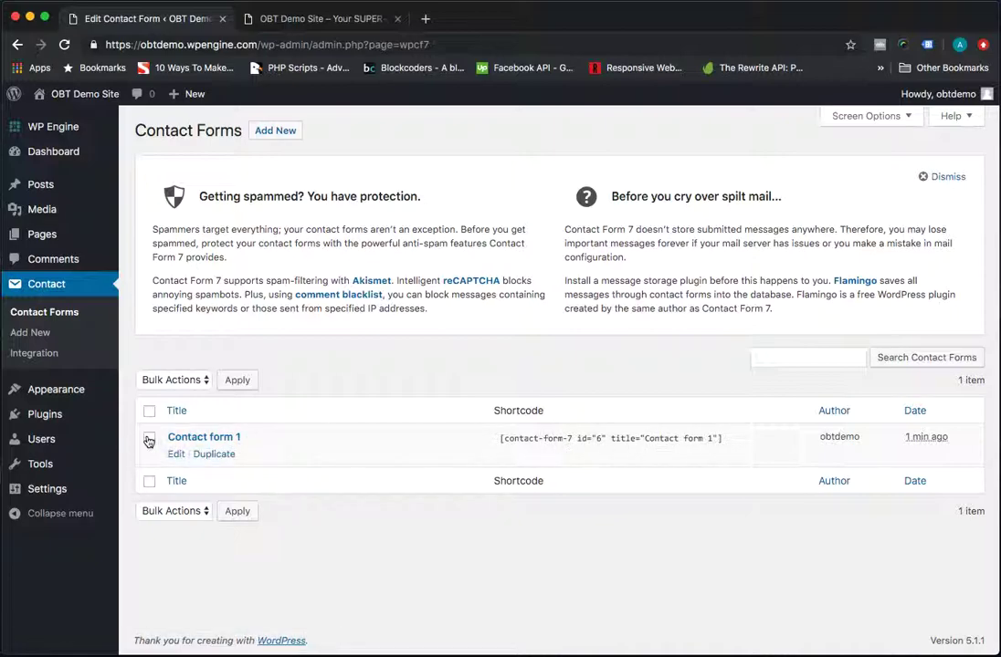
{"action": "left_click", "coordinate": [193, 382]}
{"action": "left_click", "coordinate": [258, 351]}
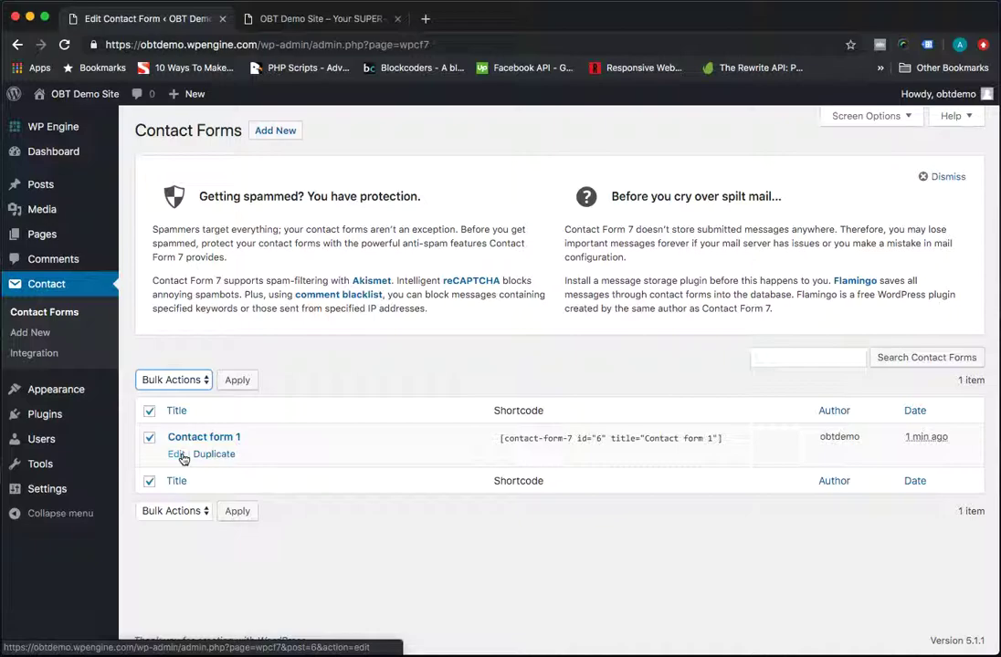
Open "Contact form 1" for editing and change its title to "Contact Form"
{"action": "left_click", "coordinate": [176, 455]}
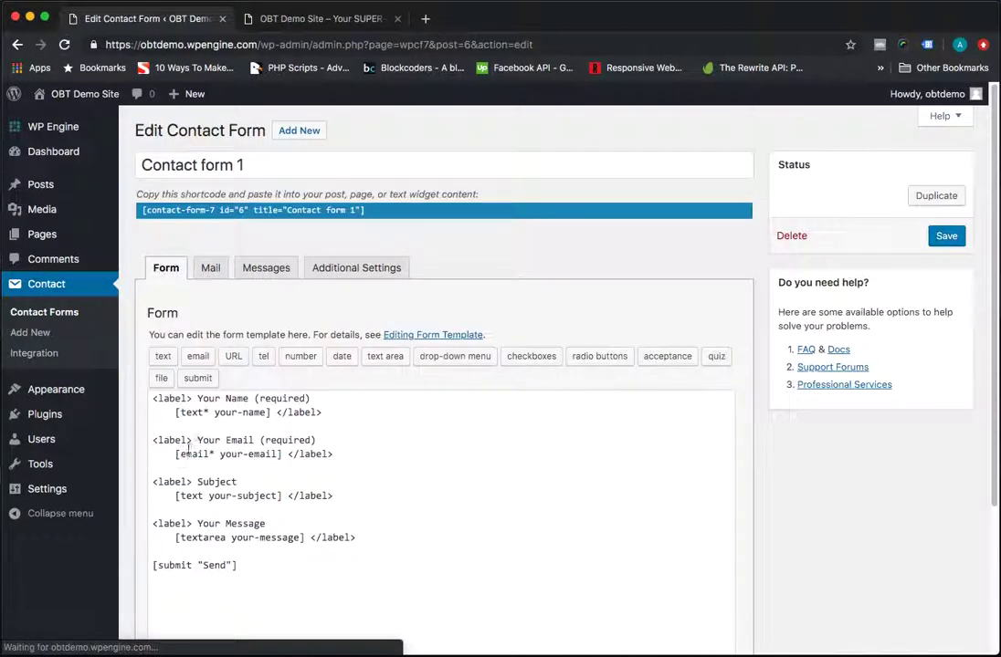
{"action": "left_click_drag", "start_coordinate": [200, 165], "coordinate": [333, 170]}
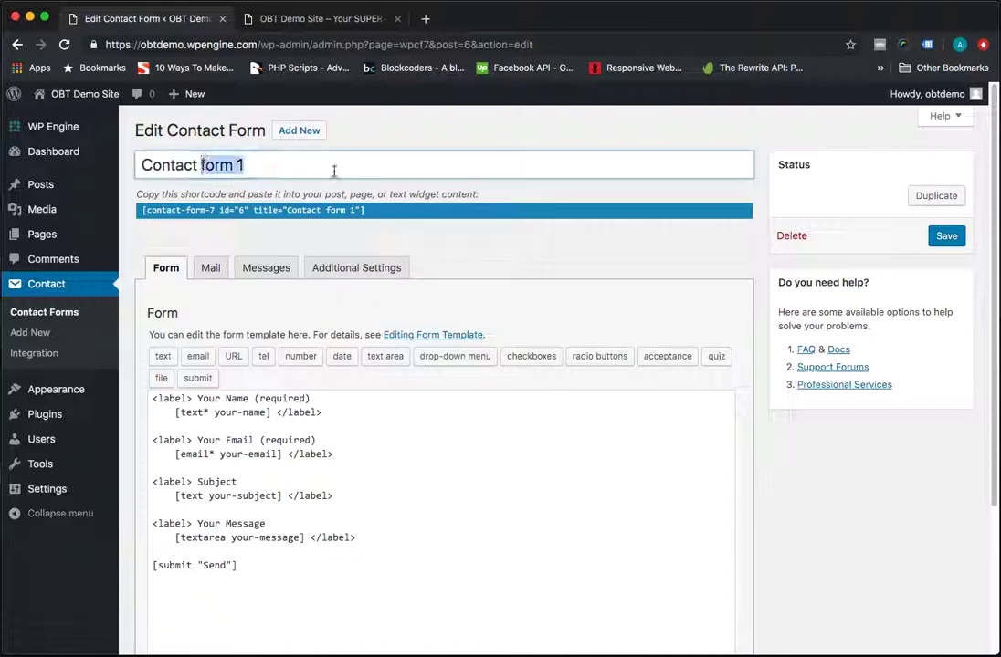
{"action": "type", "text": "Form"}
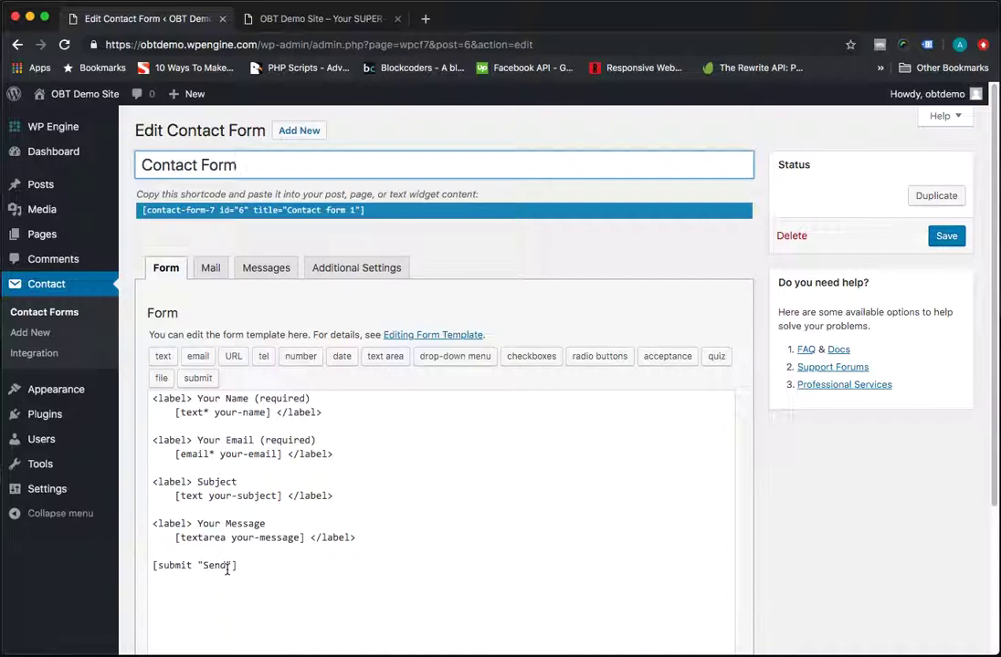
Make the subject and message fields required by adding an asterisk to their text and textarea tags, and save the form
{"action": "left_click", "coordinate": [208, 412]}
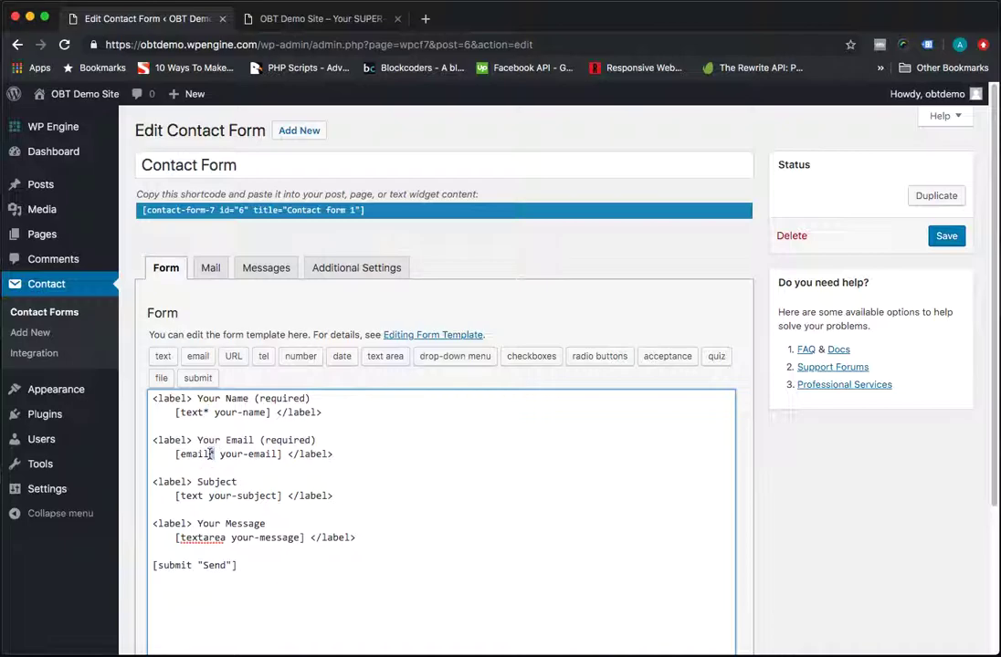
{"action": "left_click", "coordinate": [202, 495]}
{"action": "type", "text": "*"}
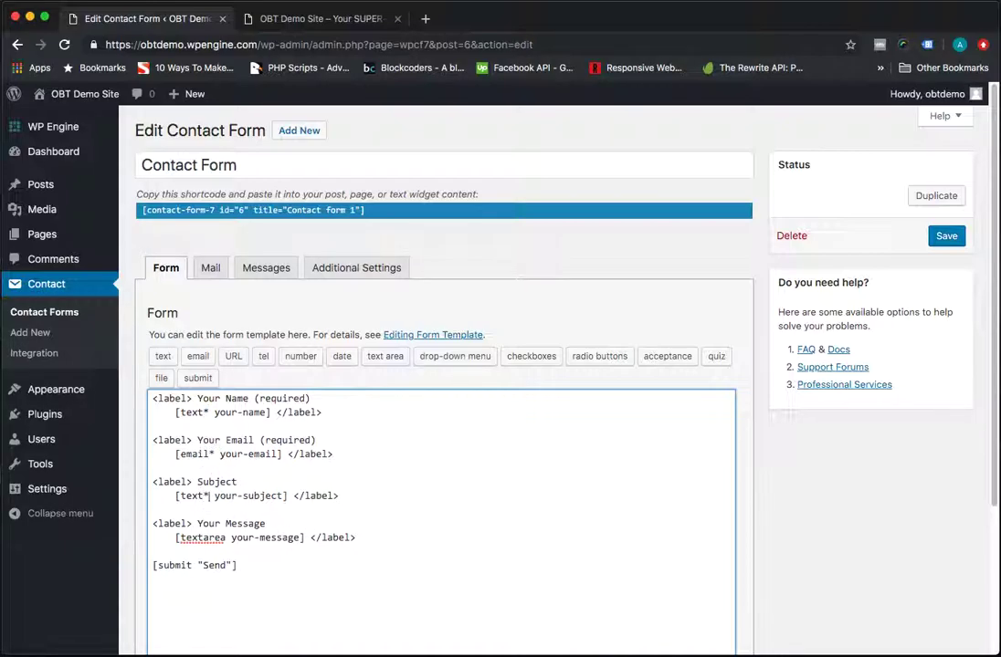
{"action": "left_click", "coordinate": [226, 538]}
{"action": "type", "text": "*"}
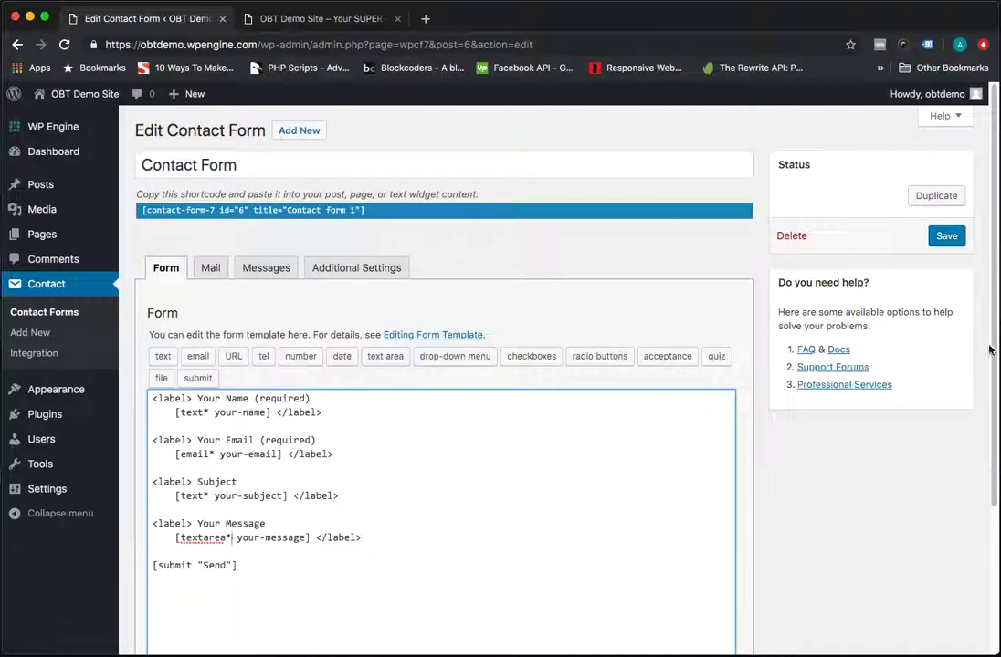
{"action": "left_click", "coordinate": [946, 236]}
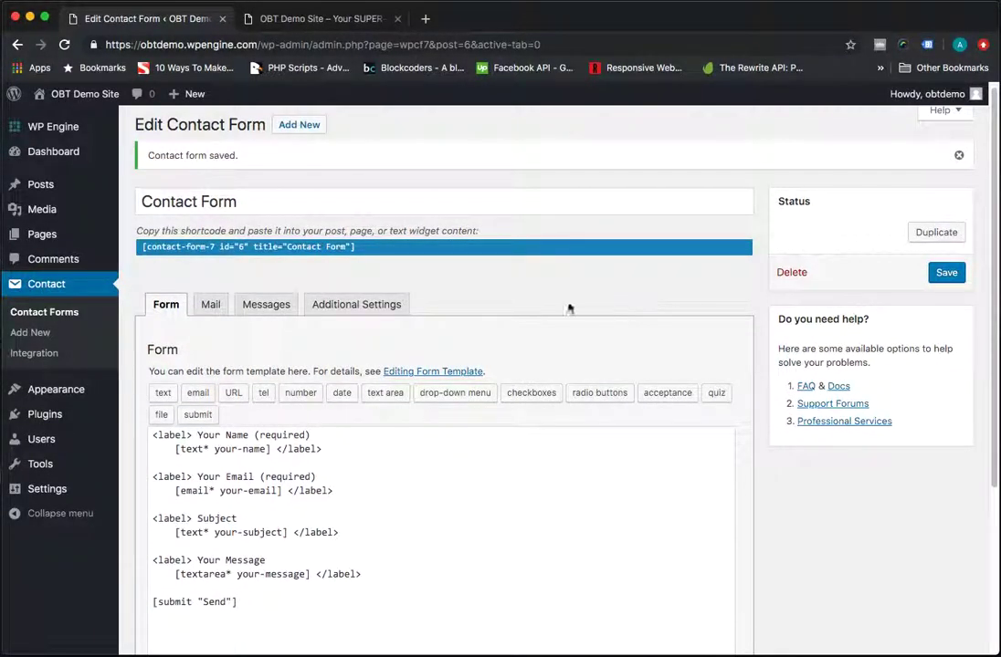
Copy the contact form's shortcode and create a new page titled "Contact Us" in a separate browser tab
{"action": "left_click_drag", "start_coordinate": [143, 247], "coordinate": [363, 247]}
{"action": "key", "text": "super+c"}
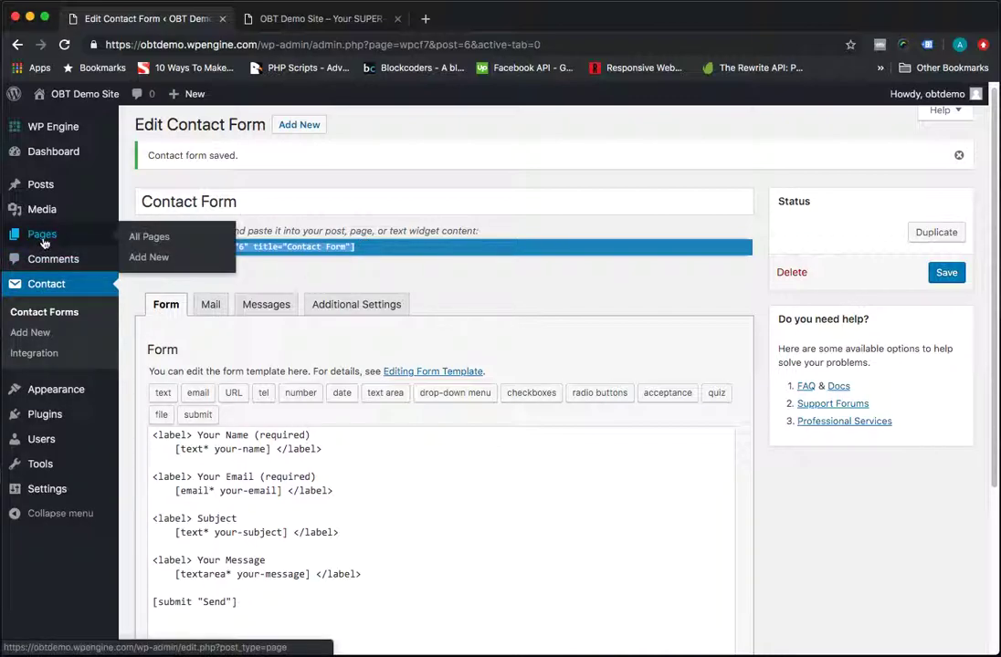
{"action": "right_click", "coordinate": [48, 235]}
{"action": "left_click", "coordinate": [100, 244]}
{"action": "left_click", "coordinate": [272, 20]}
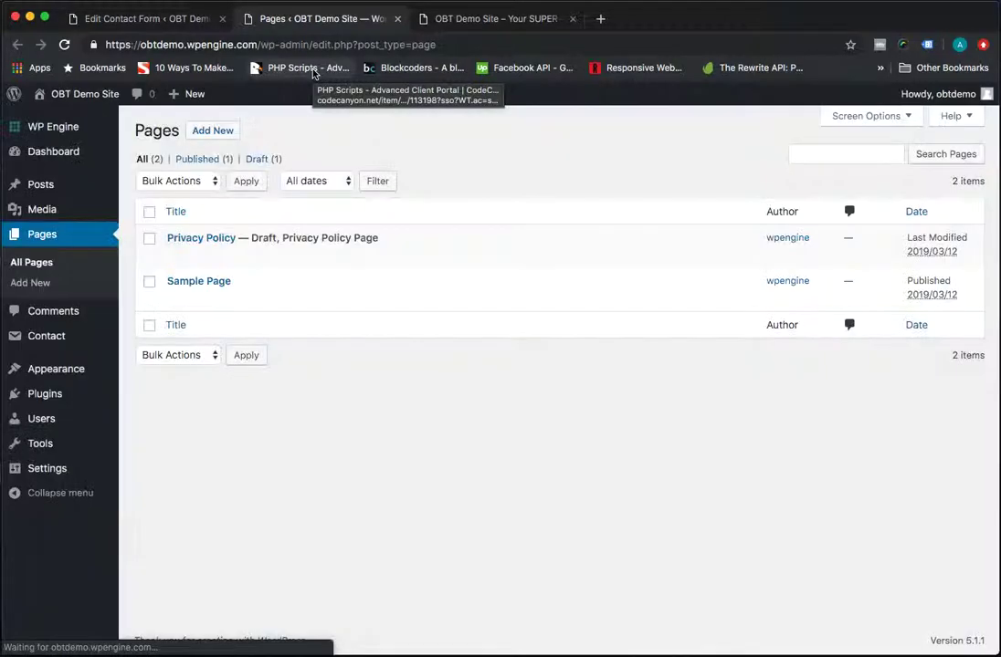
{"action": "left_click", "coordinate": [212, 138]}
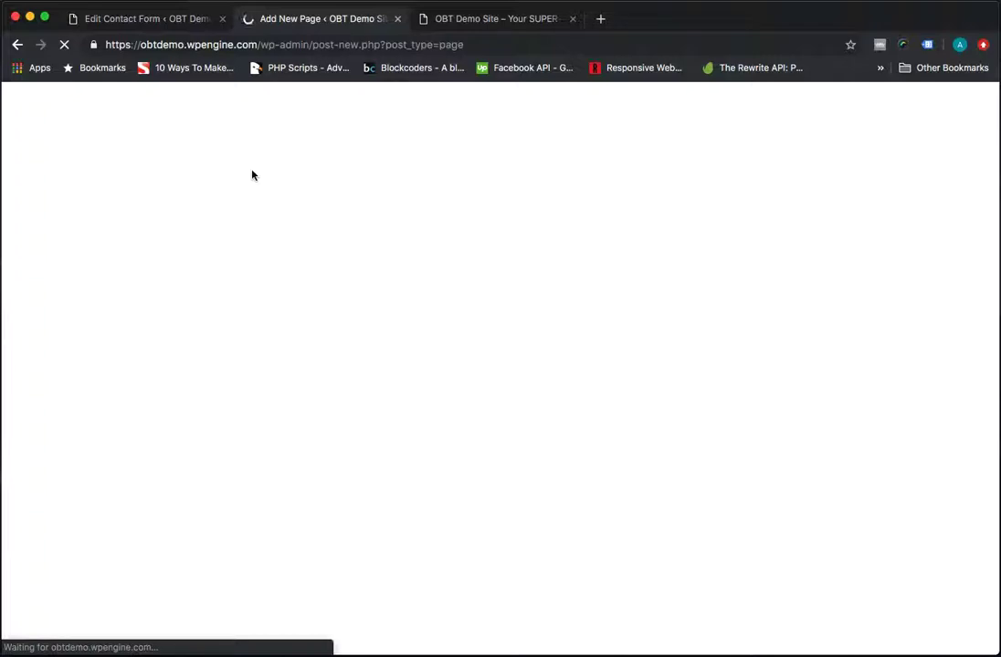
{"action": "left_click", "coordinate": [453, 170]}
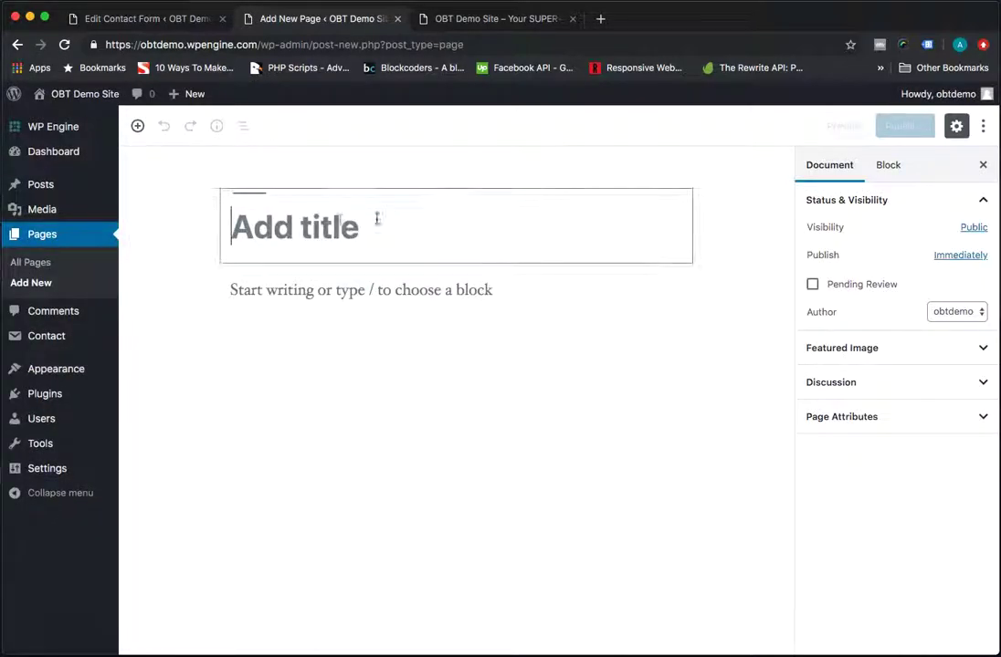
{"action": "type", "text": "Conta"}
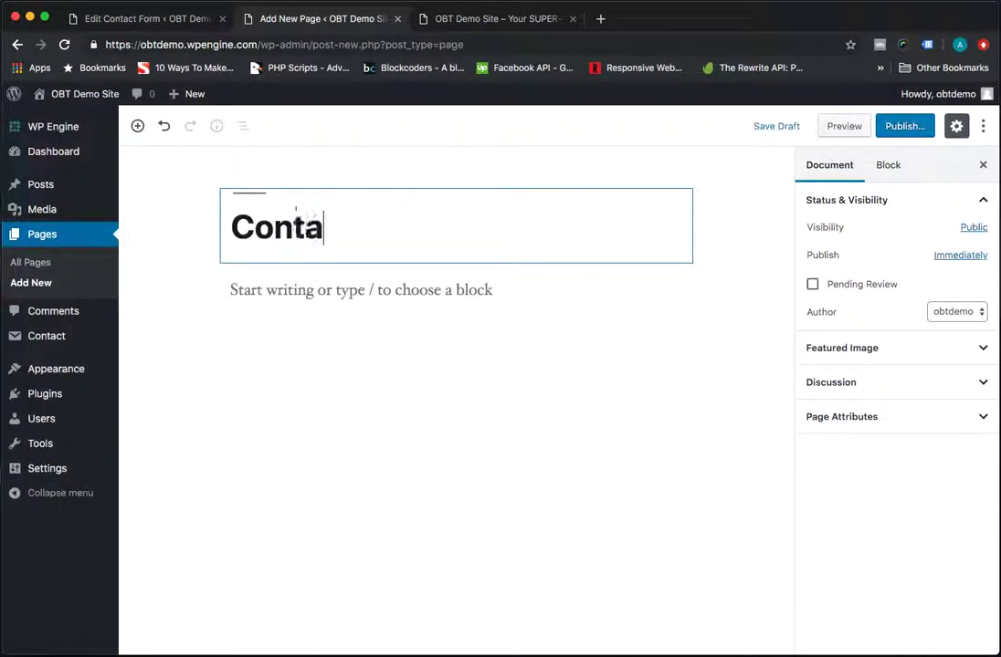
{"action": "type", "text": "ct Us"}
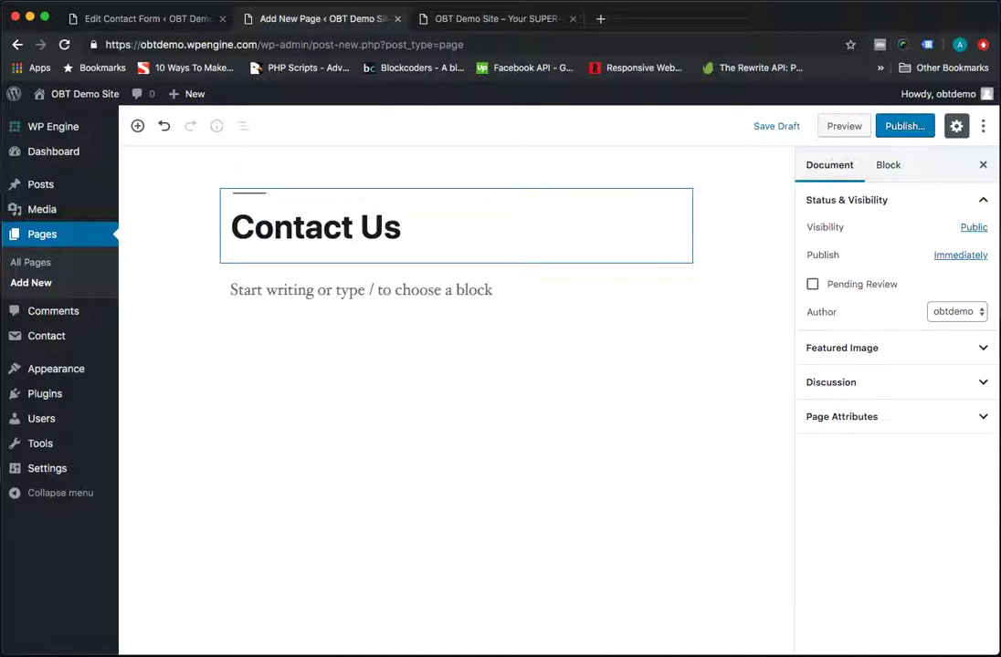
Paste the shortcode [contact-form-7 id="6" title="Contact Form"] into the page body and publish the page
{"action": "left_click", "coordinate": [305, 299]}
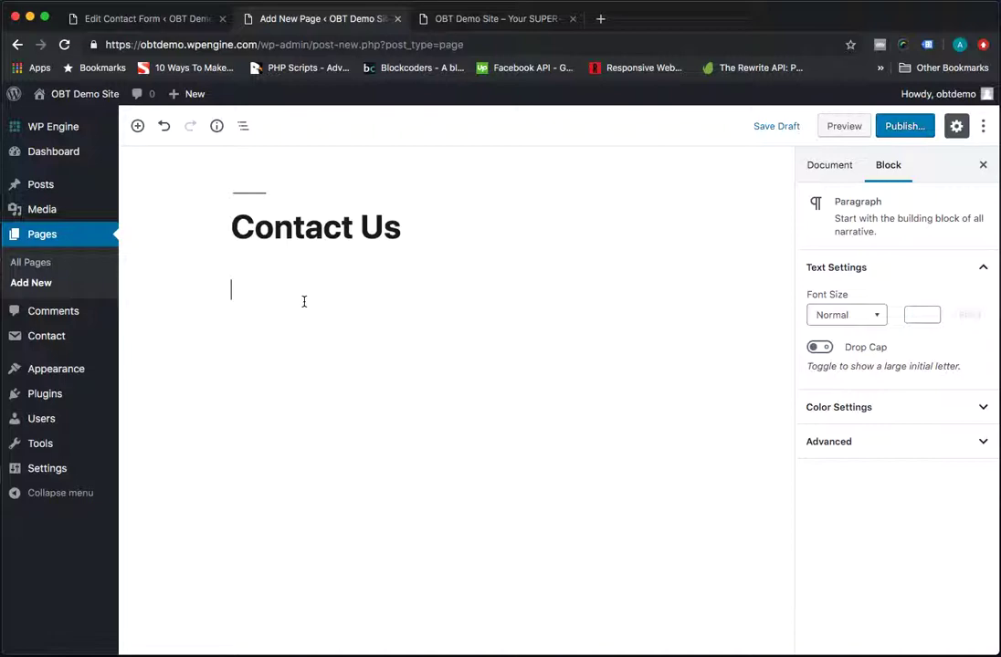
{"action": "key", "text": "super+v"}
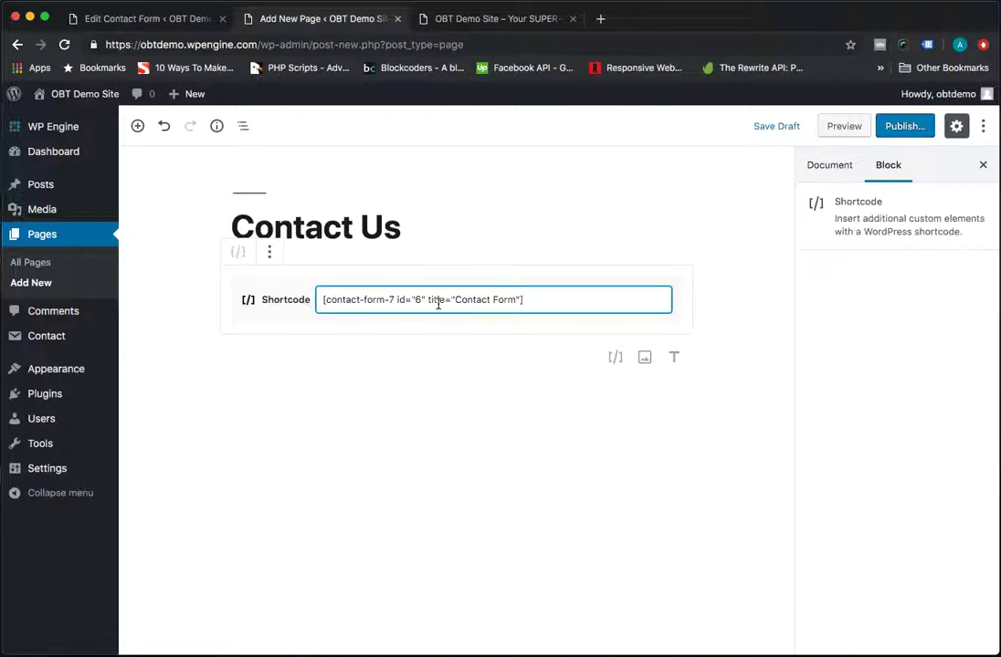
{"action": "left_click", "coordinate": [905, 128]}
{"action": "left_click", "coordinate": [909, 130]}
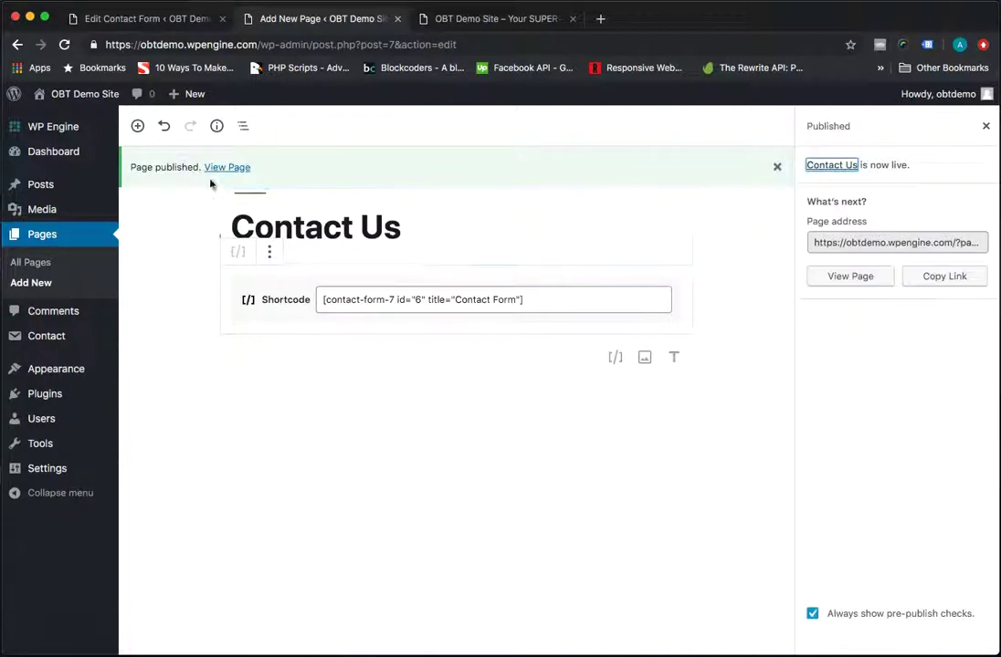
View the published Contact Us page in a new browser tab and examine the form from the name field down to the Send button
{"action": "right_click", "coordinate": [224, 167]}
{"action": "left_click", "coordinate": [292, 173]}
{"action": "left_click", "coordinate": [470, 20]}
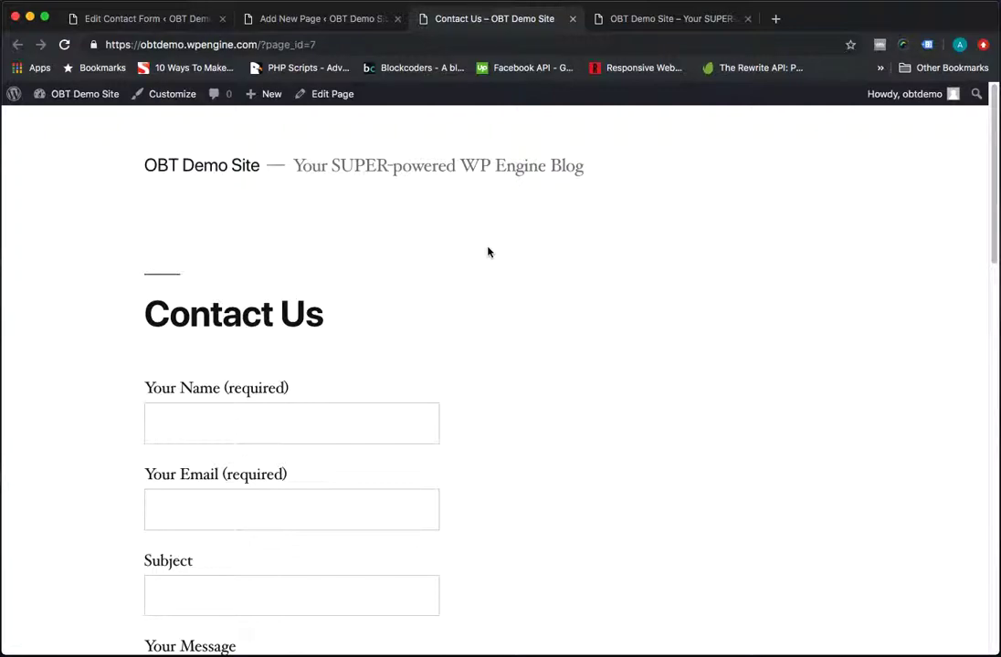
{"action": "scroll", "coordinate": [488, 252], "scroll_direction": "down", "scroll_amount": 4}
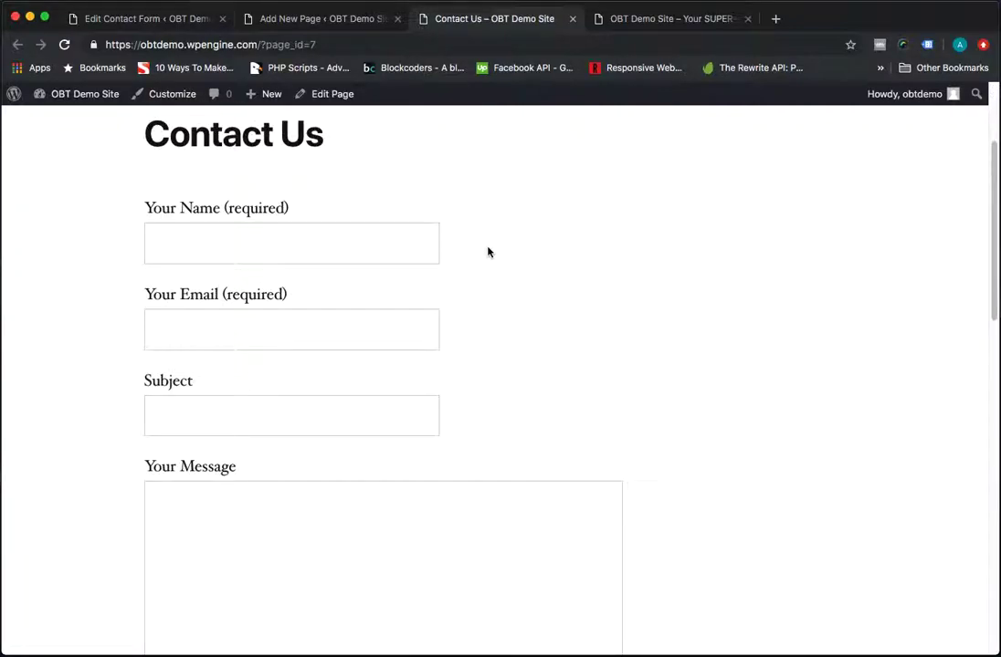
{"action": "scroll", "coordinate": [487, 252], "scroll_direction": "down", "scroll_amount": 6}
{"action": "scroll", "coordinate": [488, 252], "scroll_direction": "up", "scroll_amount": 10}
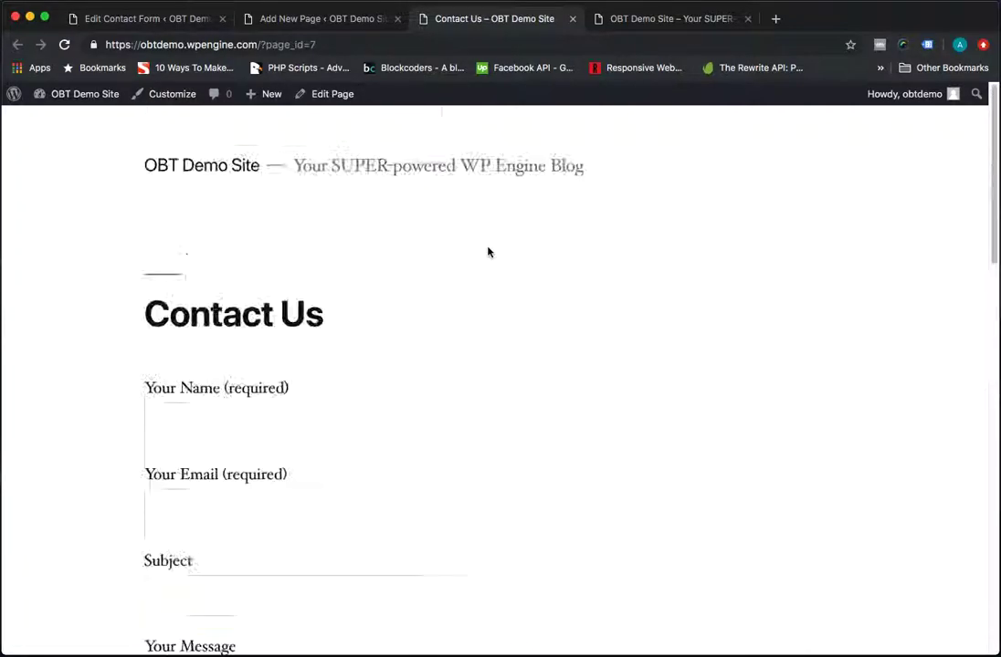
{"action": "scroll", "coordinate": [489, 252], "scroll_direction": "down", "scroll_amount": 6}
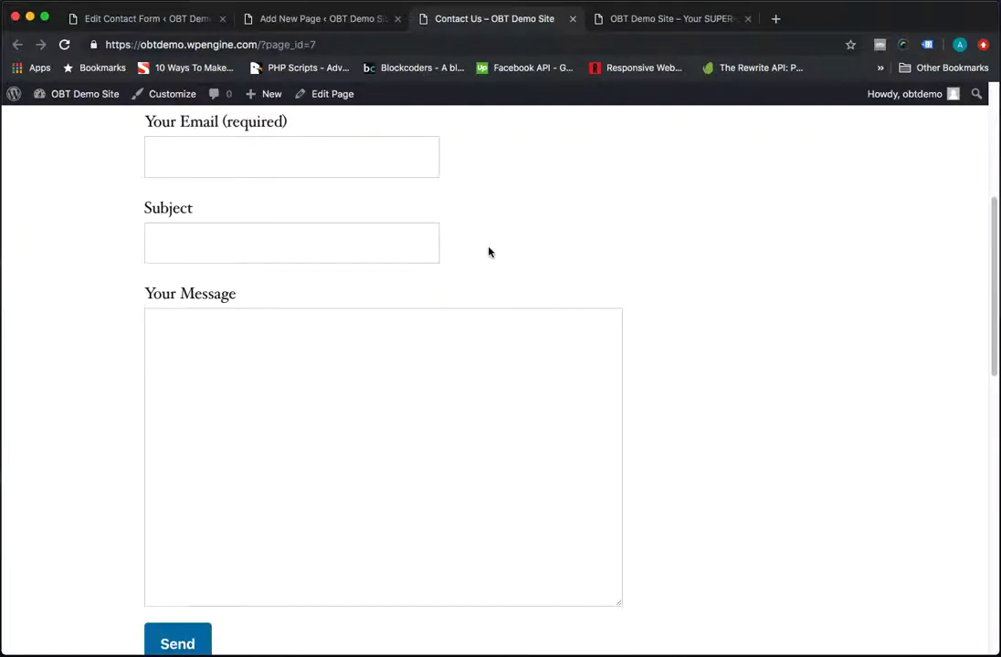
{"action": "scroll", "coordinate": [488, 247], "scroll_direction": "up", "scroll_amount": 6}
{"action": "scroll", "coordinate": [488, 250], "scroll_direction": "down", "scroll_amount": 2}
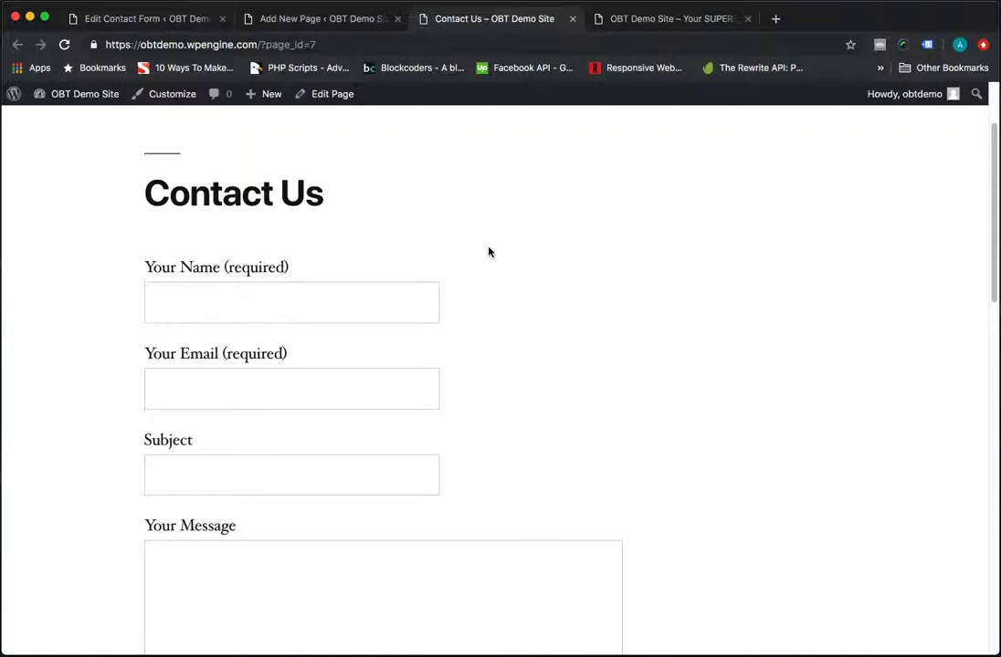
{"action": "scroll", "coordinate": [489, 252], "scroll_direction": "up", "scroll_amount": 1}
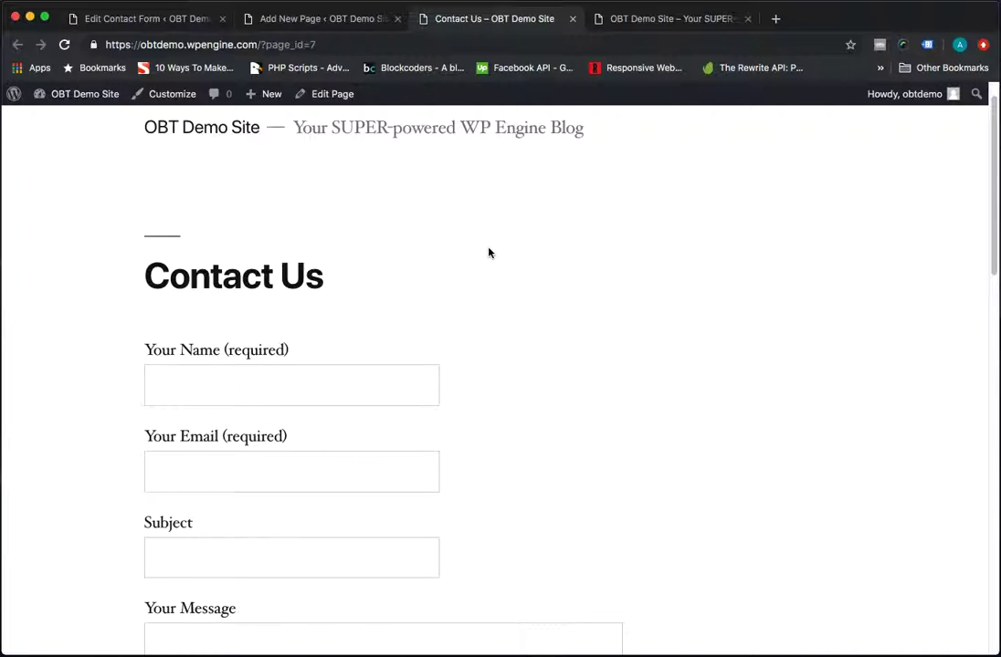
{"action": "scroll", "coordinate": [465, 328], "scroll_direction": "down", "scroll_amount": 5}
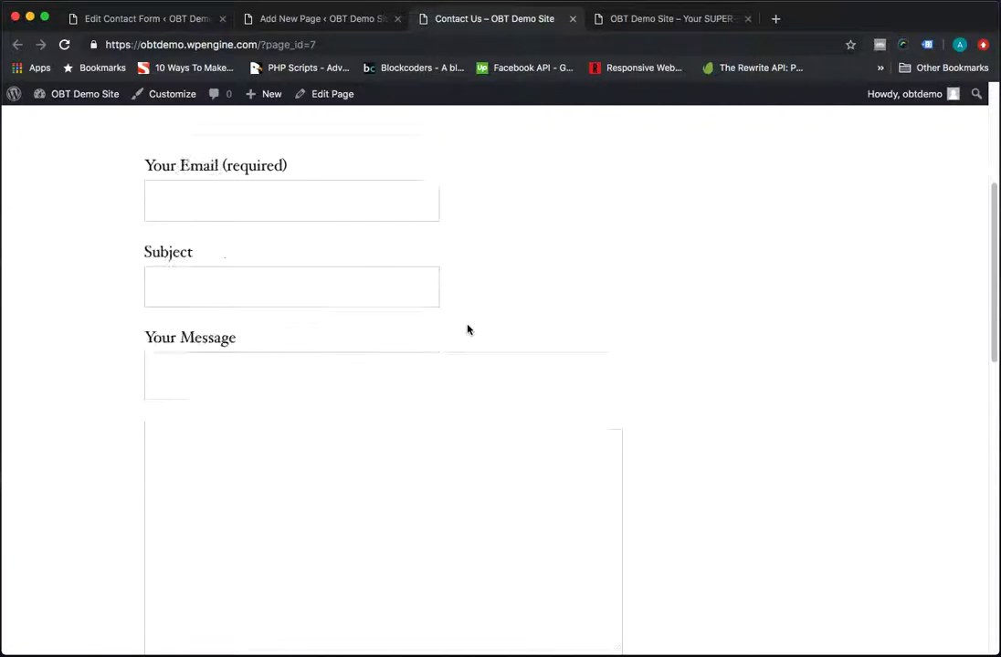
{"action": "scroll", "coordinate": [466, 330], "scroll_direction": "down", "scroll_amount": 3}
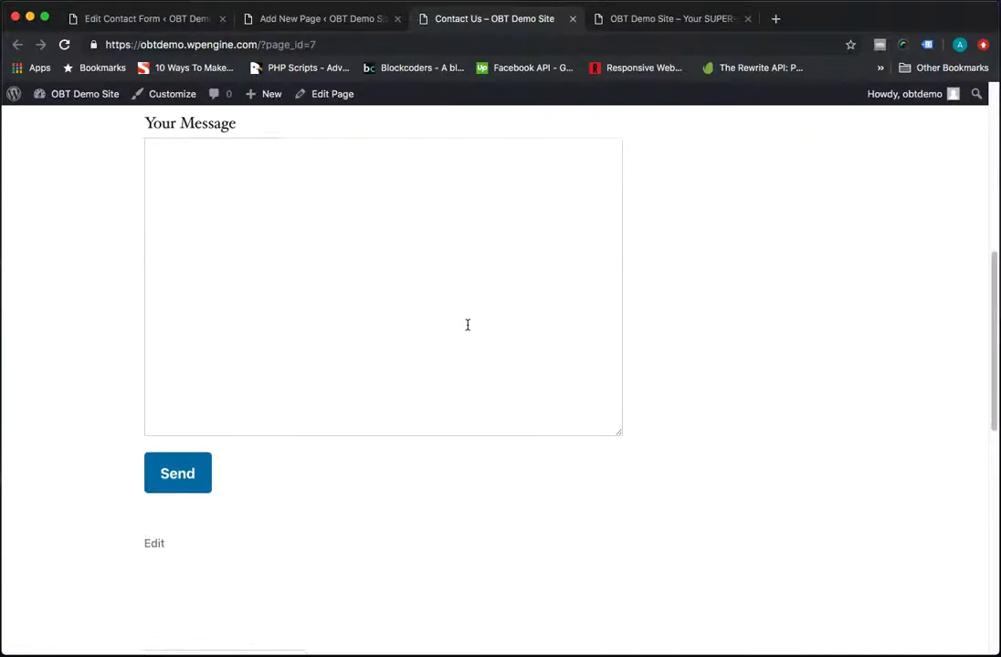
{"action": "scroll", "coordinate": [467, 329], "scroll_direction": "up", "scroll_amount": 8}
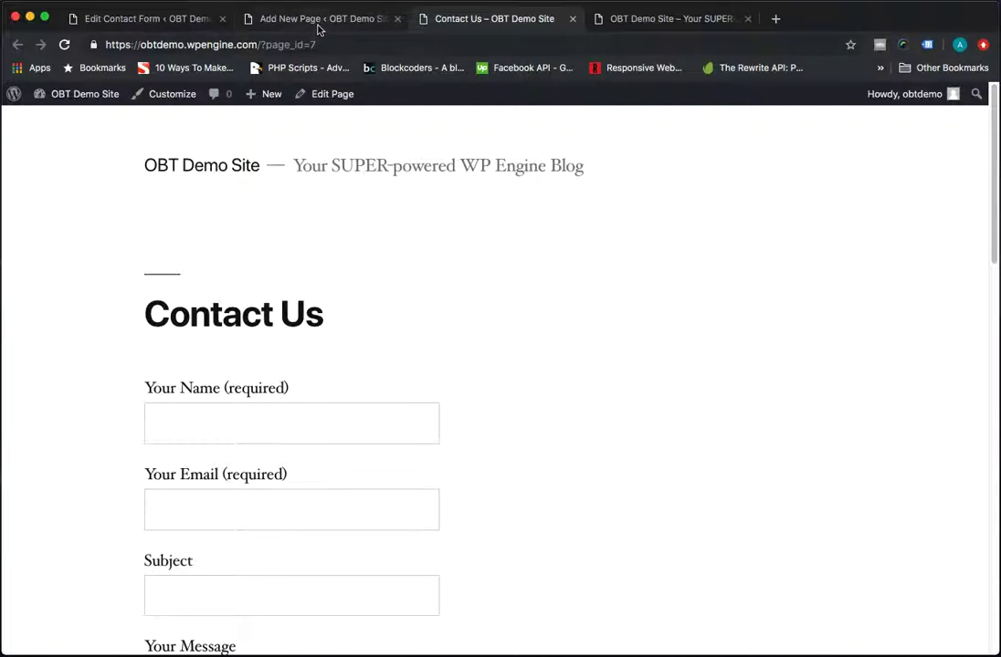
Insert a required telephone tag named "telephone" on a new line below the email field in the contact form template
{"action": "left_click", "coordinate": [164, 22]}
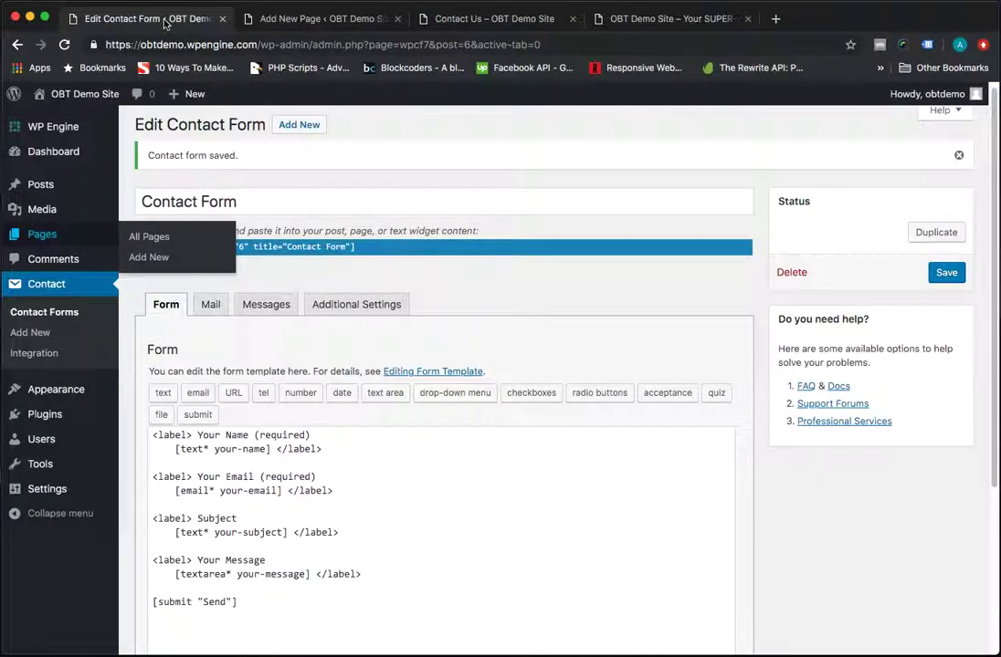
{"action": "left_click", "coordinate": [370, 504]}
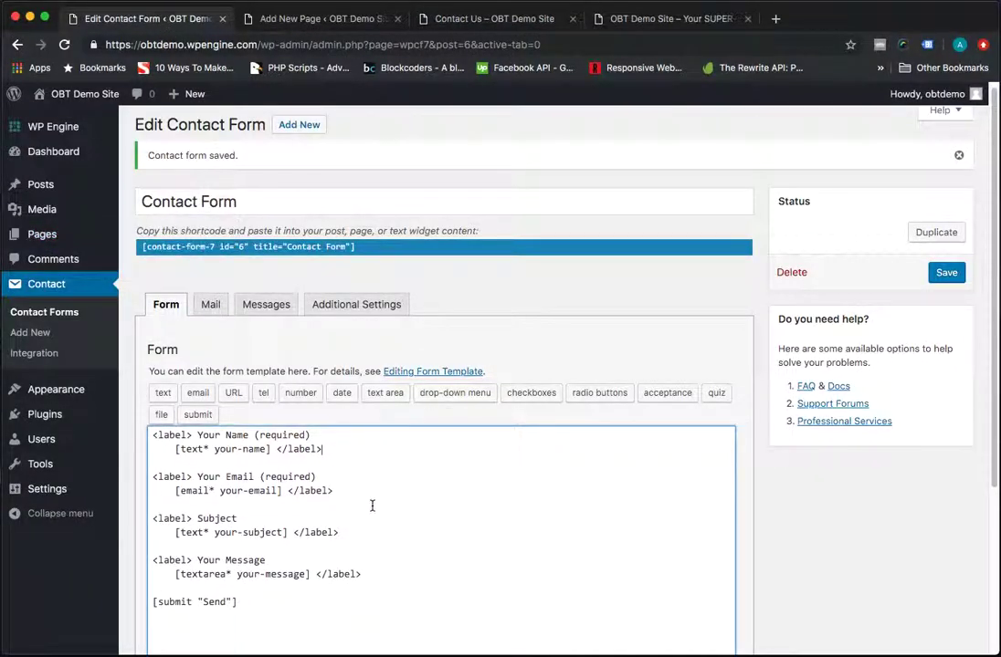
{"action": "scroll", "coordinate": [411, 514], "scroll_direction": "down", "scroll_amount": 2}
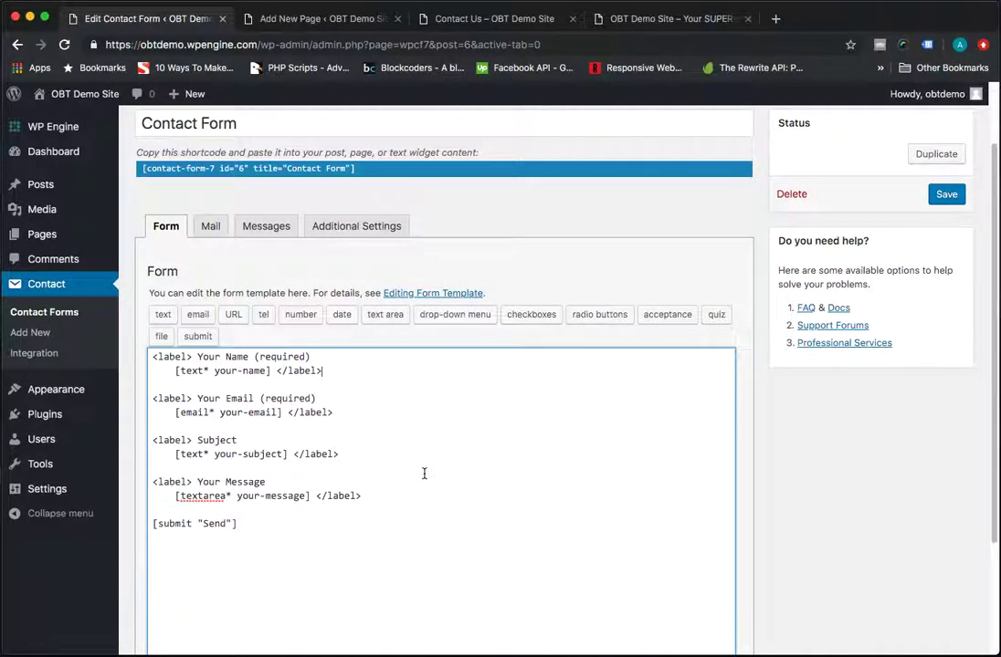
{"action": "left_click", "coordinate": [353, 413]}
{"action": "key", "text": "Return"}
{"action": "key", "text": "Return"}
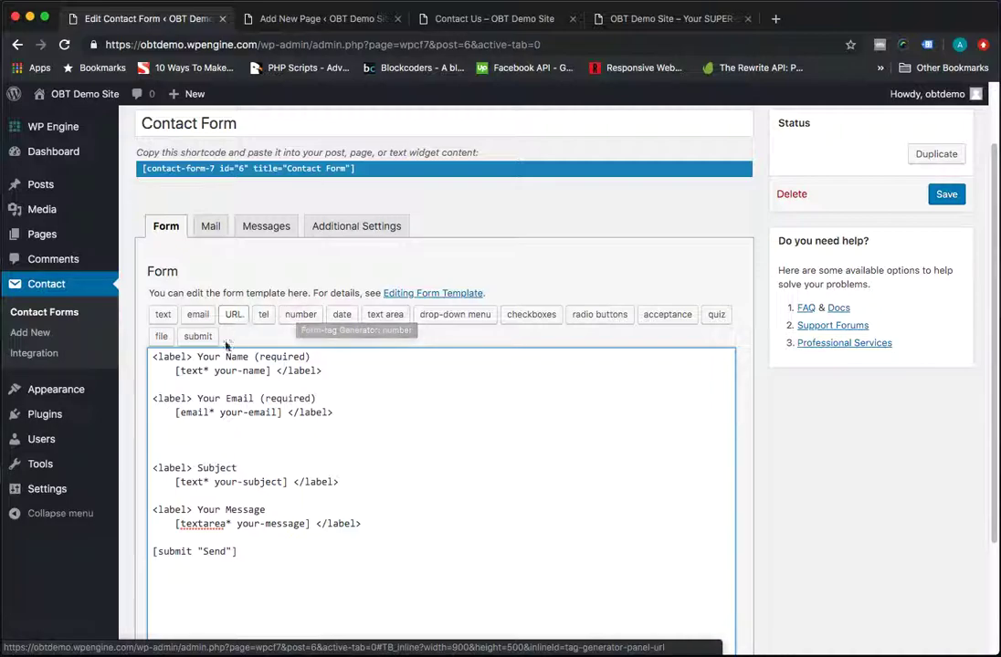
{"action": "left_click", "coordinate": [263, 316]}
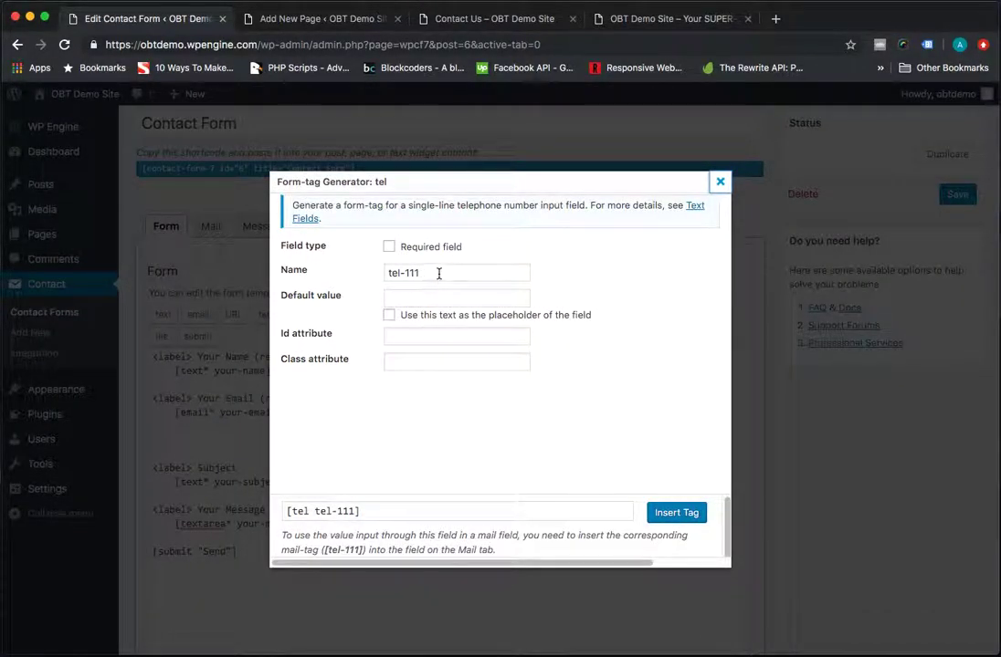
{"action": "left_click_drag", "start_coordinate": [438, 272], "coordinate": [318, 274]}
{"action": "type", "text": "telephone"}
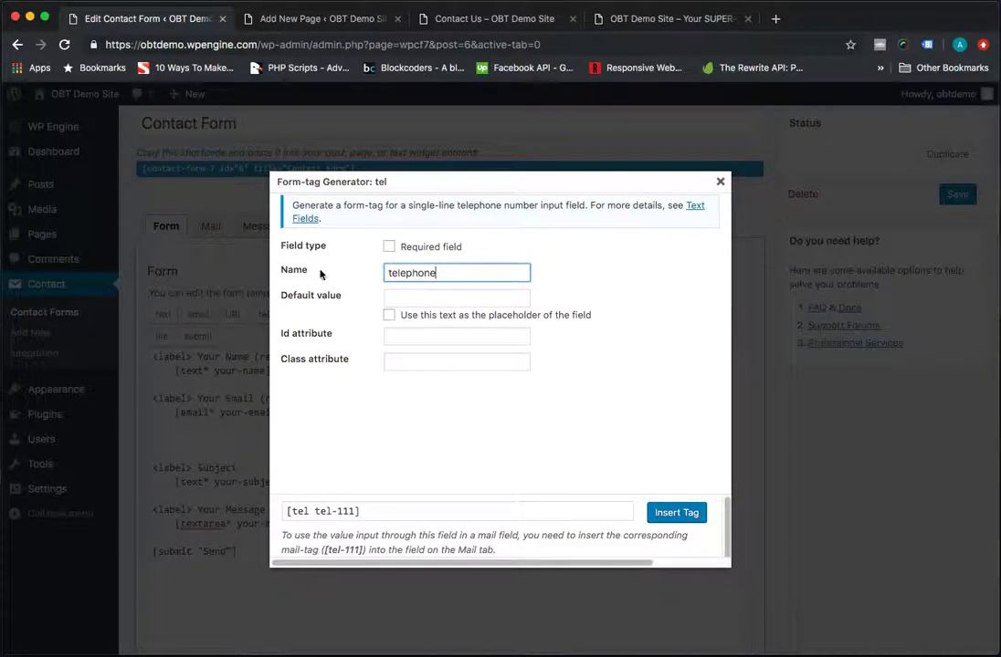
{"action": "left_click", "coordinate": [389, 247]}
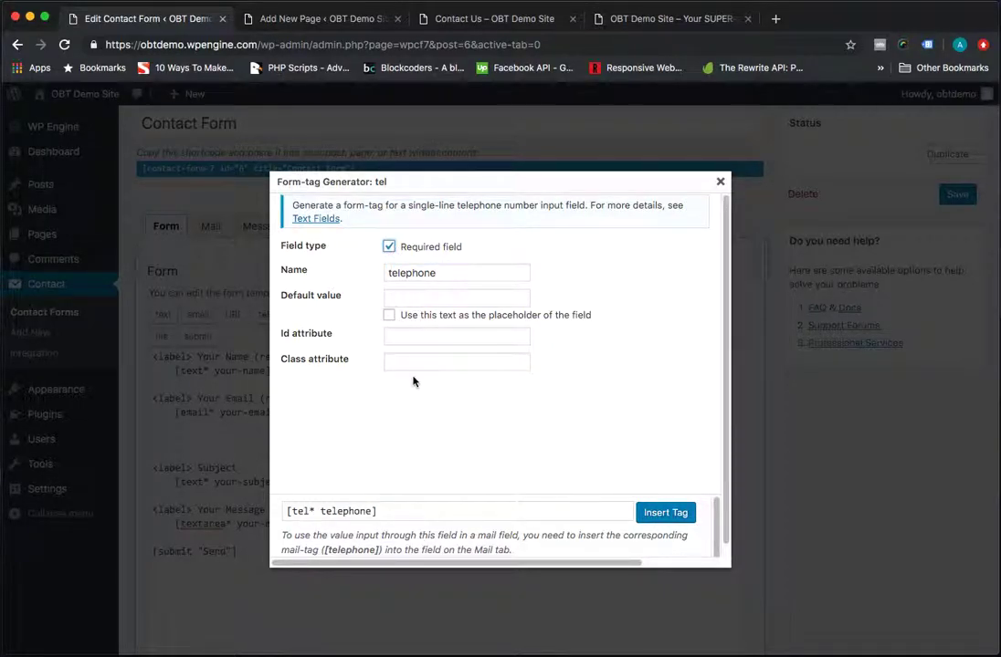
{"action": "left_click", "coordinate": [665, 513]}
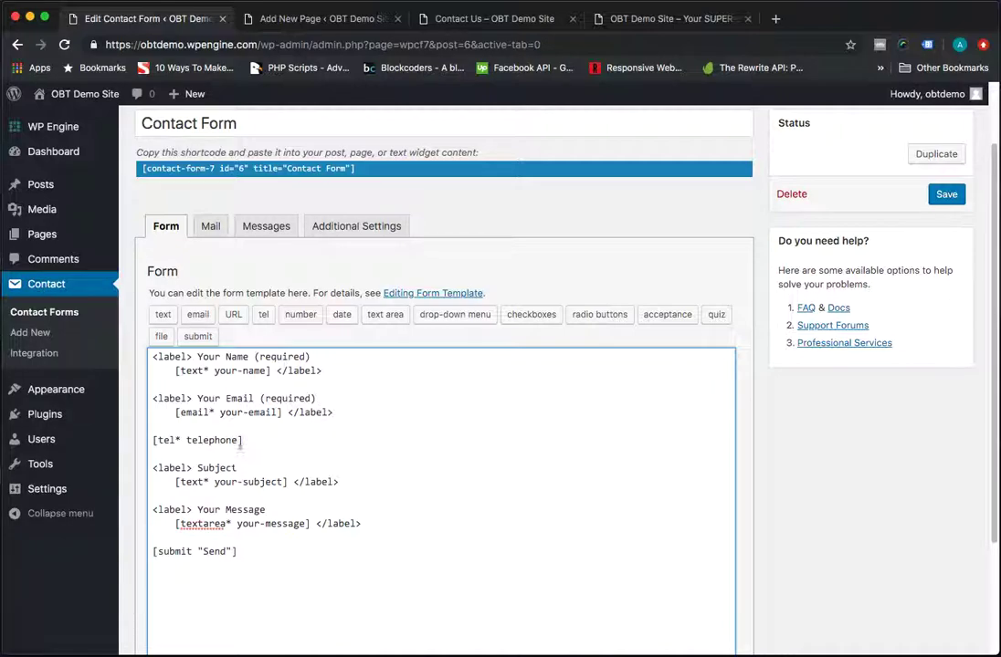
Copy the email field's opening label line above the telephone tag and its closing </label> tag after it
{"action": "left_click_drag", "start_coordinate": [329, 398], "coordinate": [64, 396]}
{"action": "key", "text": "ctrl+c"}
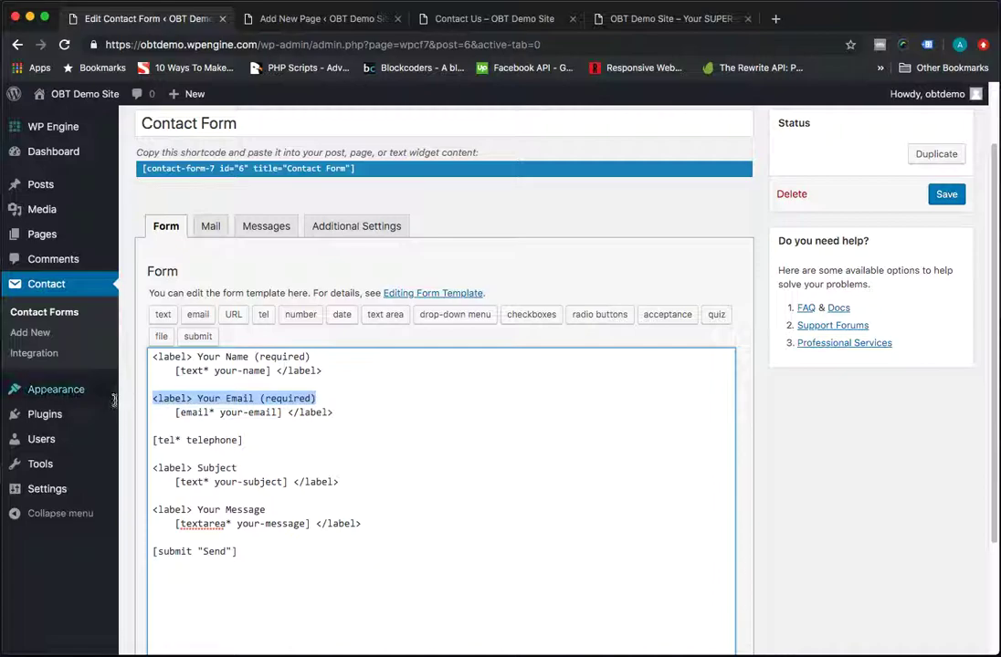
{"action": "left_click", "coordinate": [216, 429]}
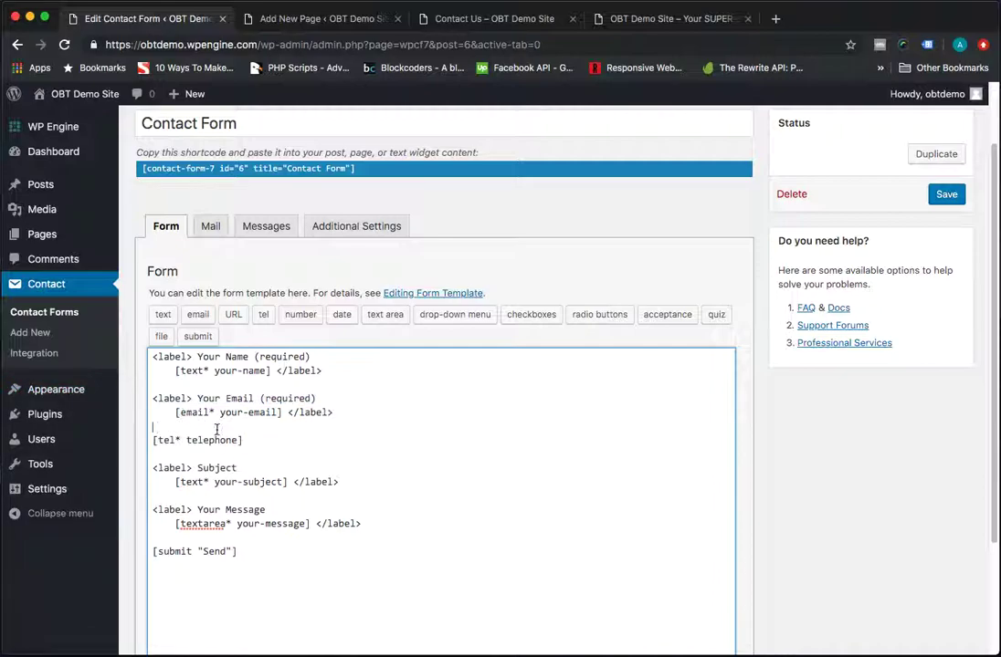
{"action": "key", "text": "Return"}
{"action": "key", "text": "ctrl+v"}
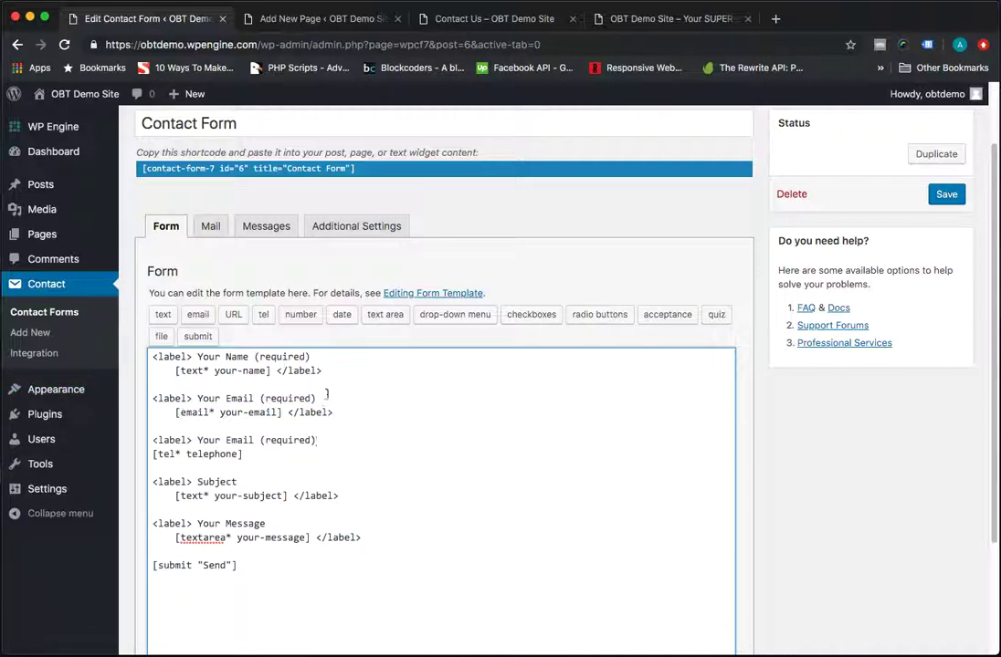
{"action": "left_click_drag", "start_coordinate": [347, 413], "coordinate": [288, 415]}
{"action": "key", "text": "ctrl+c"}
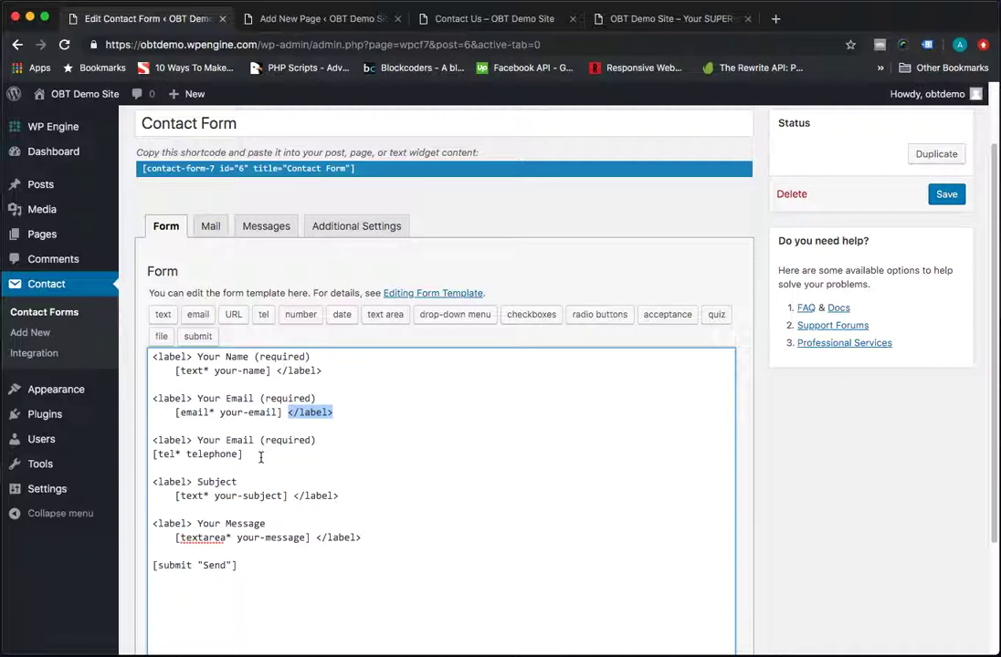
{"action": "left_click", "coordinate": [260, 458]}
{"action": "key", "text": "ctrl+v"}
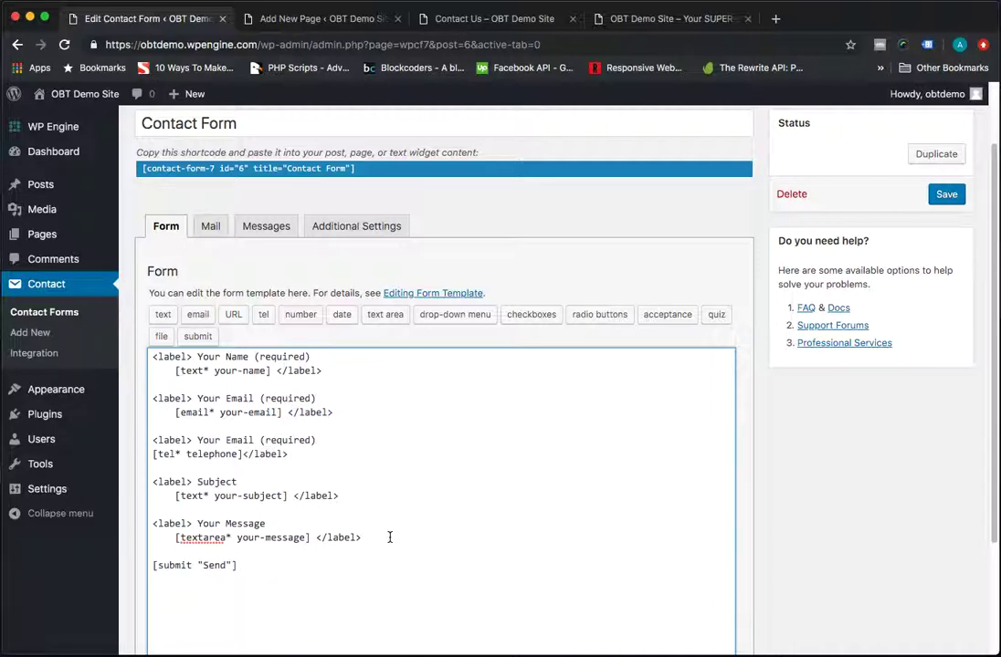
Change the label text above the telephone tag to "Your Telephone (required)" and save the form
{"action": "left_click_drag", "start_coordinate": [226, 440], "coordinate": [254, 440]}
{"action": "type", "text": "Telephone"}
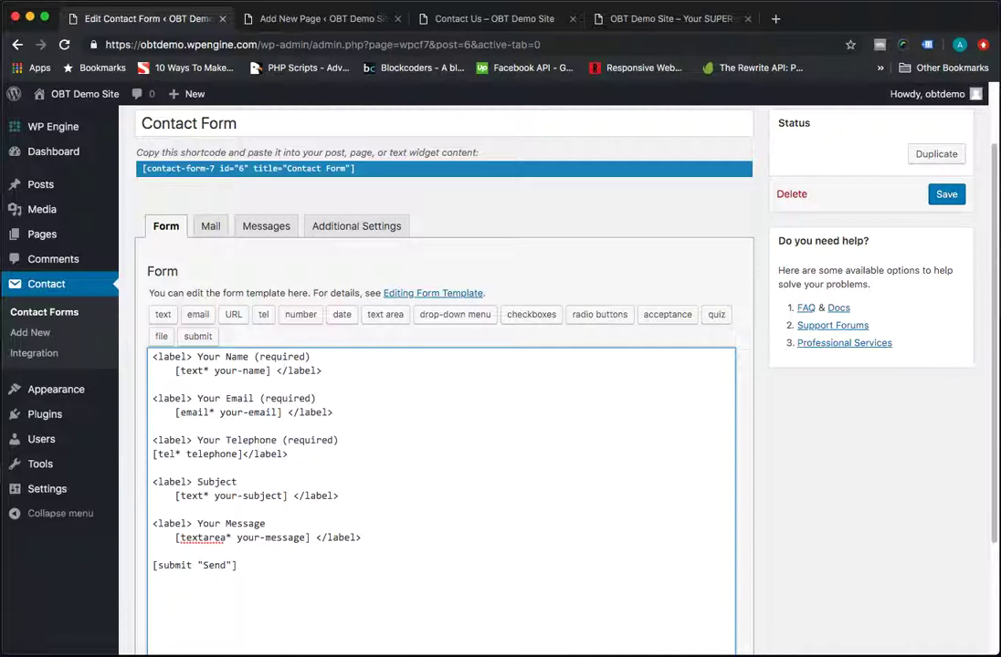
{"action": "left_click", "coordinate": [947, 193]}
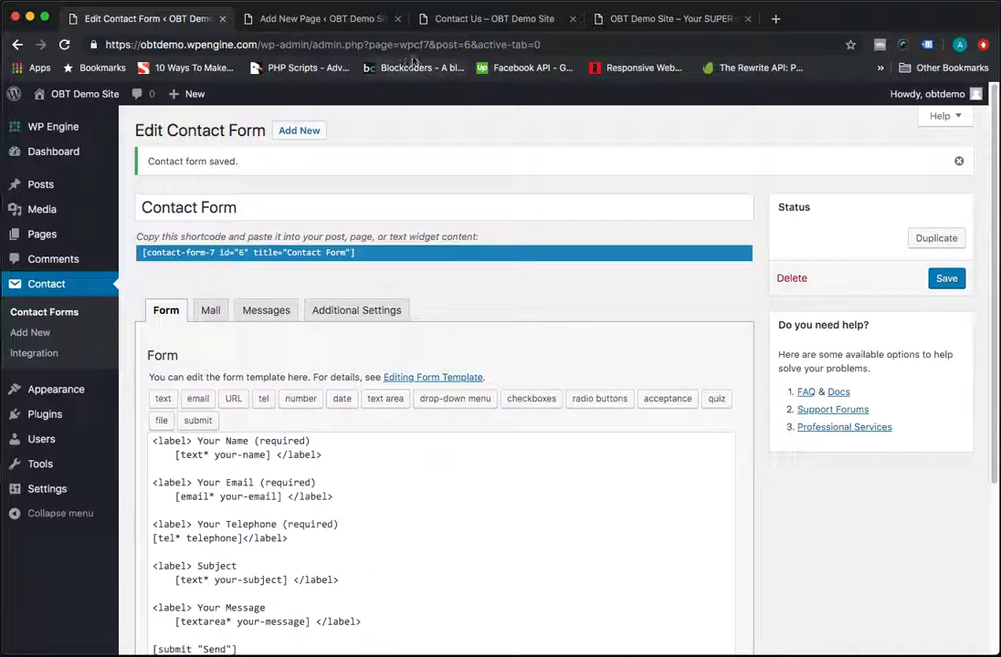
Reload the published Contact Us page and examine the telephone field between the email and subject fields
{"action": "left_click", "coordinate": [445, 22]}
{"action": "left_click", "coordinate": [392, 44]}
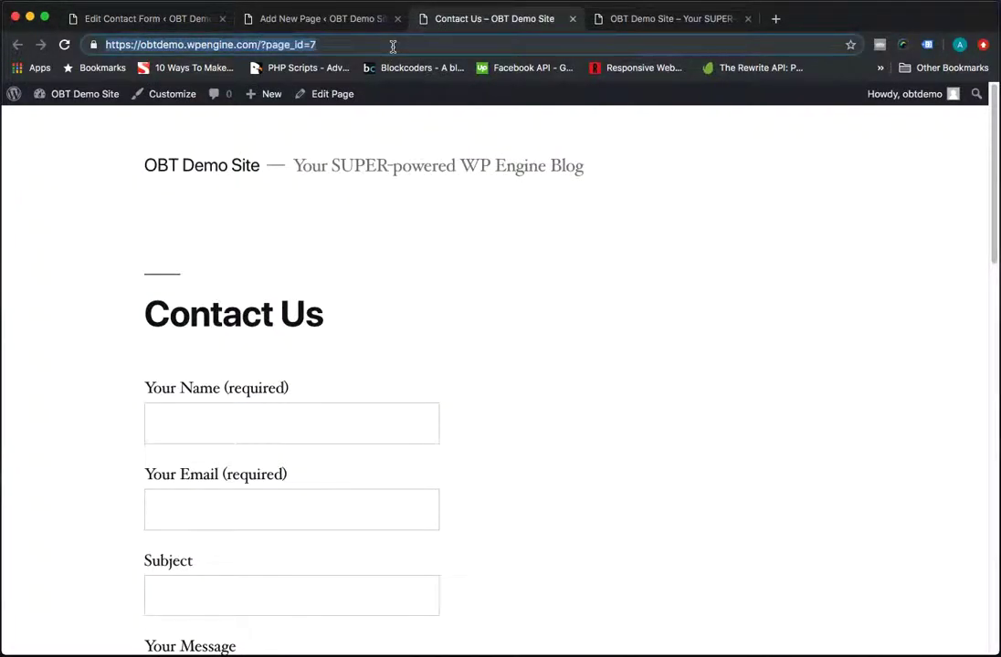
{"action": "key", "text": "Return"}
{"action": "scroll", "coordinate": [293, 408], "scroll_direction": "down", "scroll_amount": 3}
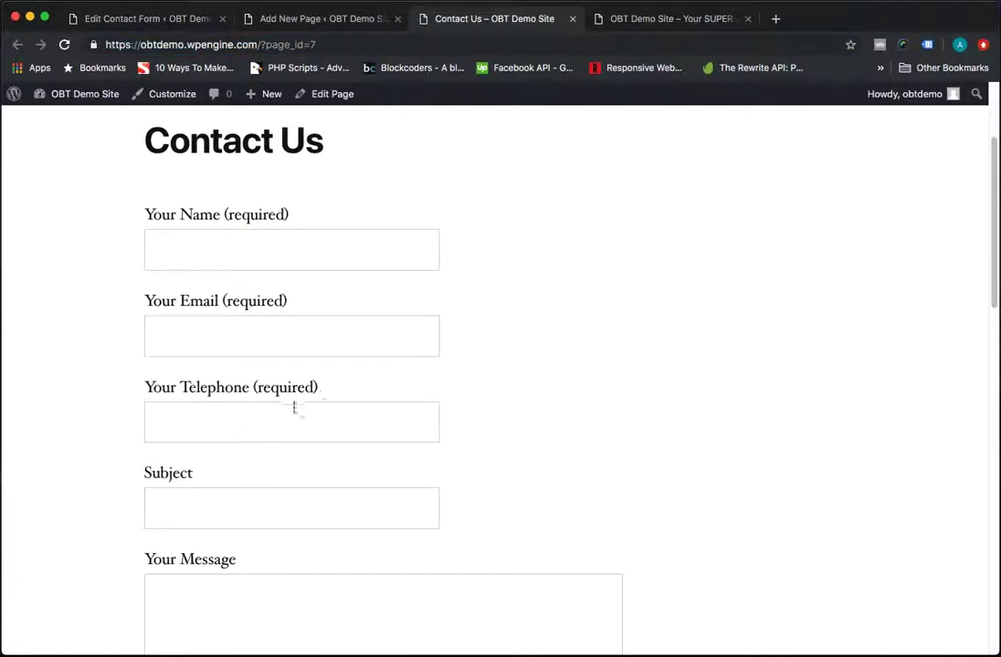
{"action": "left_click_drag", "start_coordinate": [147, 389], "coordinate": [191, 409]}
{"action": "left_click", "coordinate": [187, 426]}
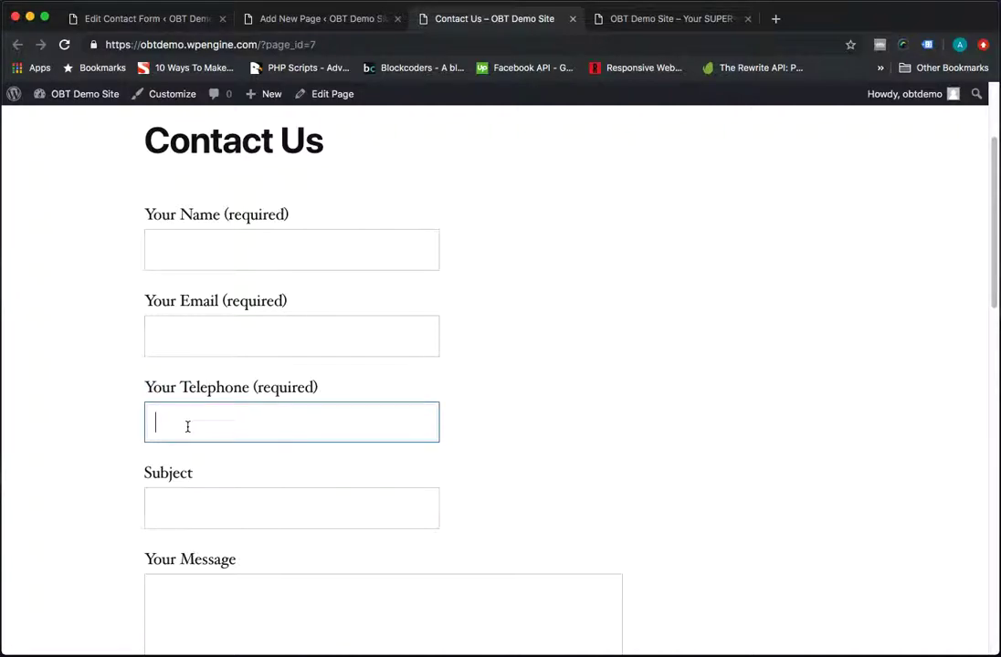
{"action": "left_click", "coordinate": [357, 392]}
{"action": "scroll", "coordinate": [357, 395], "scroll_direction": "up", "scroll_amount": 2}
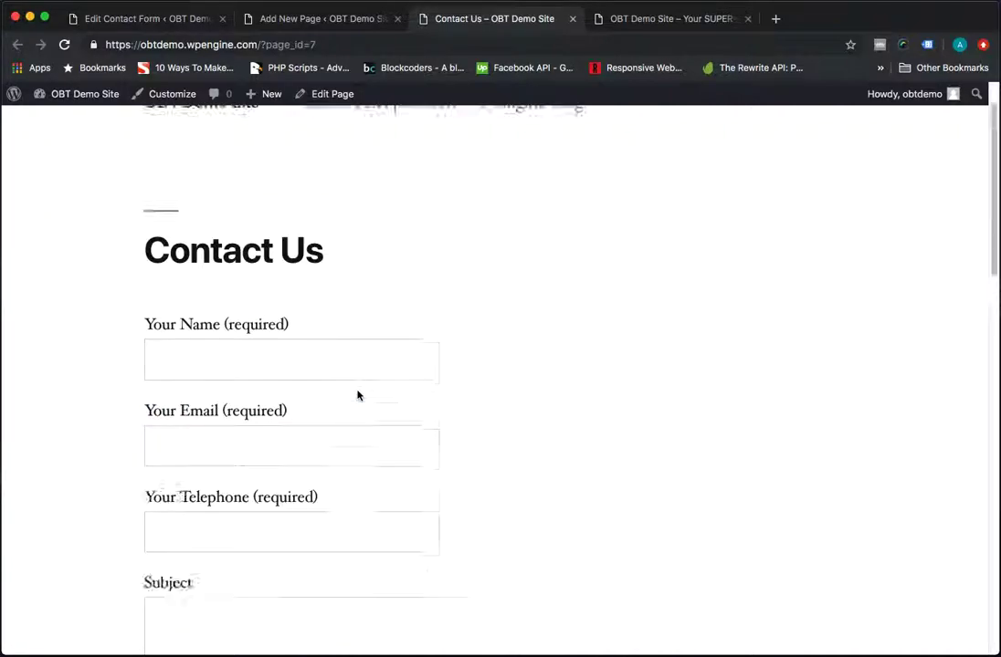
Set up a required drop-down menu tag named "budget" below the telephone field in the form template, with a blank first option
{"action": "left_click", "coordinate": [320, 24]}
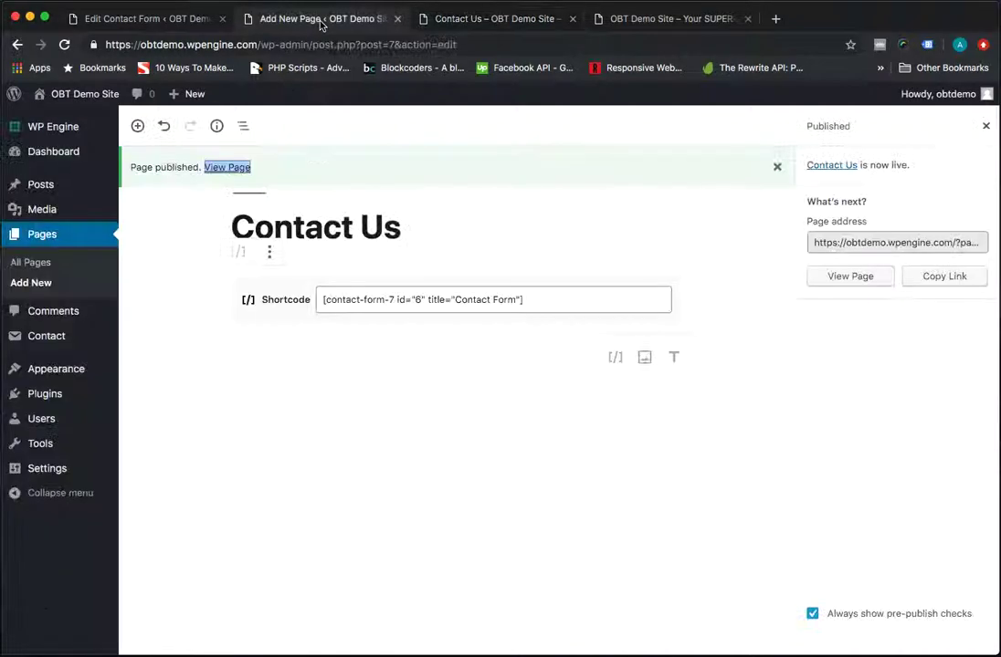
{"action": "left_click", "coordinate": [160, 20]}
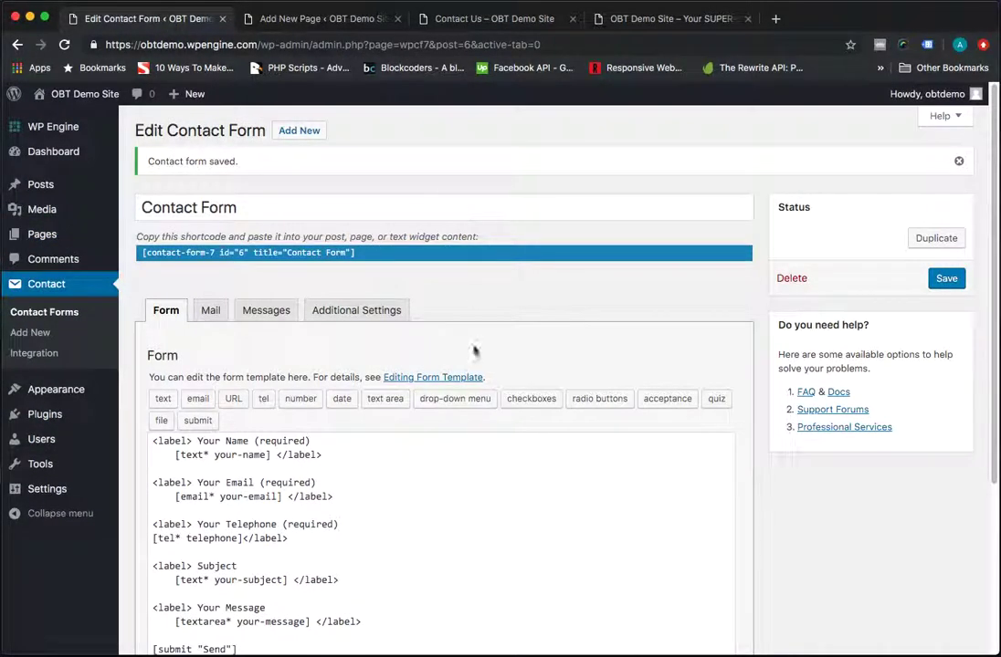
{"action": "scroll", "coordinate": [326, 477], "scroll_direction": "down", "scroll_amount": 1}
{"action": "left_click", "coordinate": [295, 490]}
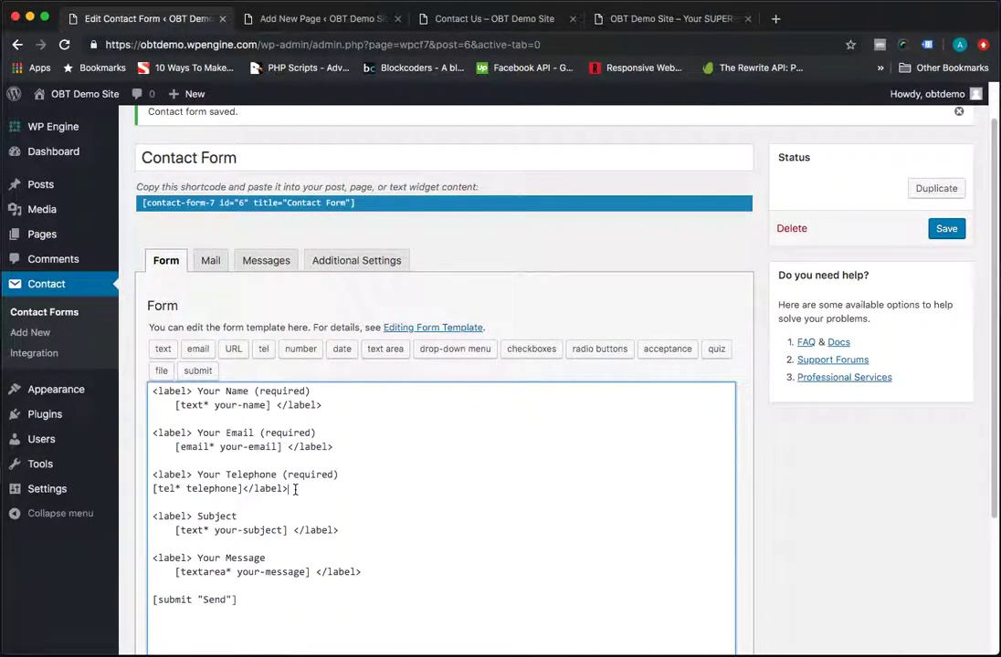
{"action": "key", "text": "Return"}
{"action": "key", "text": "Return"}
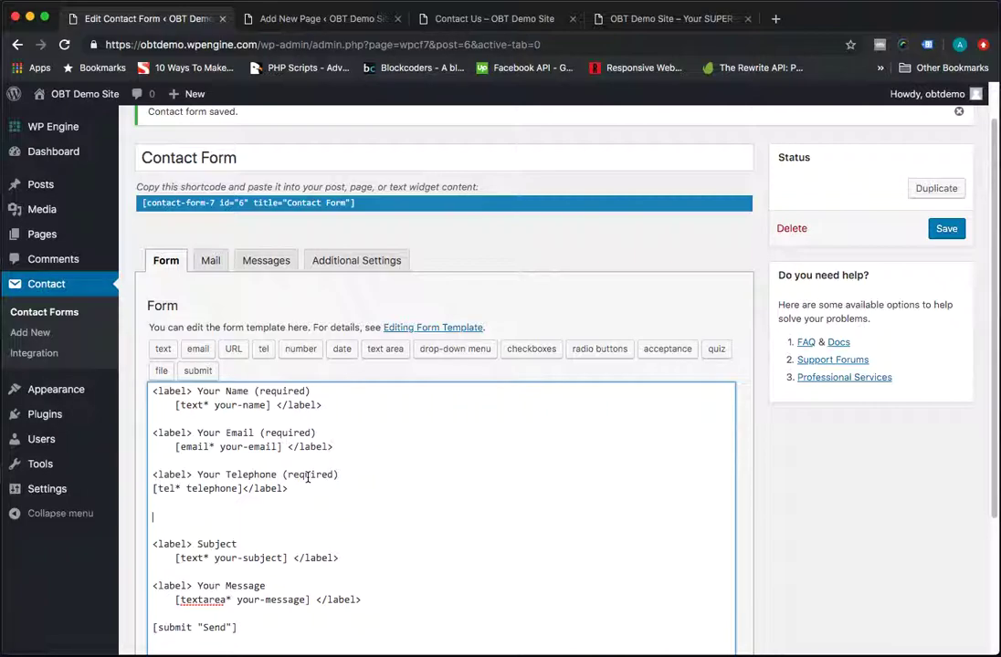
{"action": "left_click", "coordinate": [454, 352]}
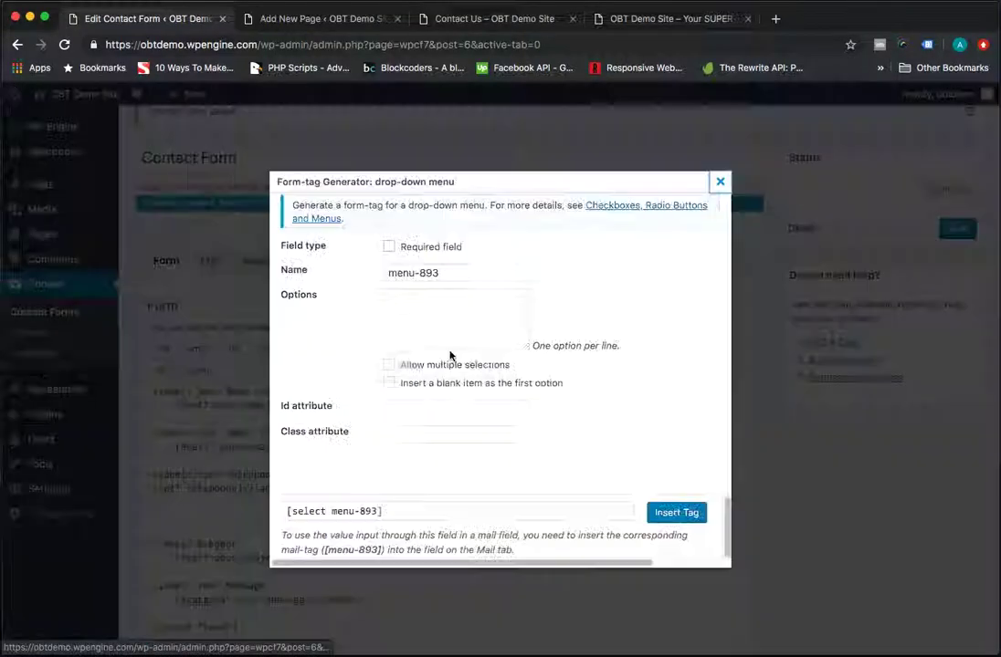
{"action": "triple_click", "coordinate": [448, 280]}
{"action": "type", "text": "budget"}
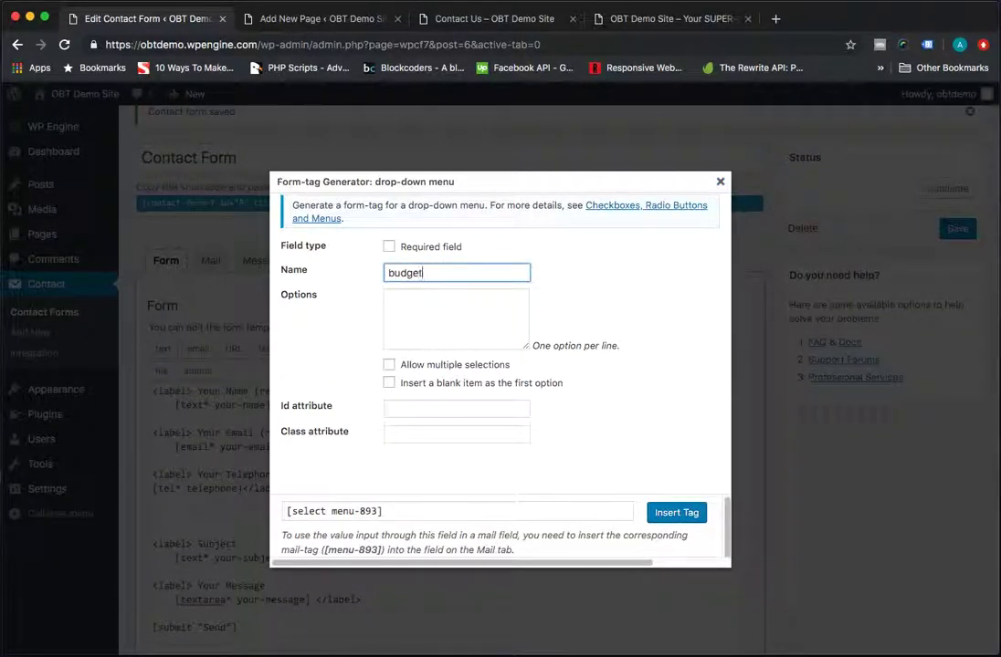
{"action": "left_click", "coordinate": [388, 246]}
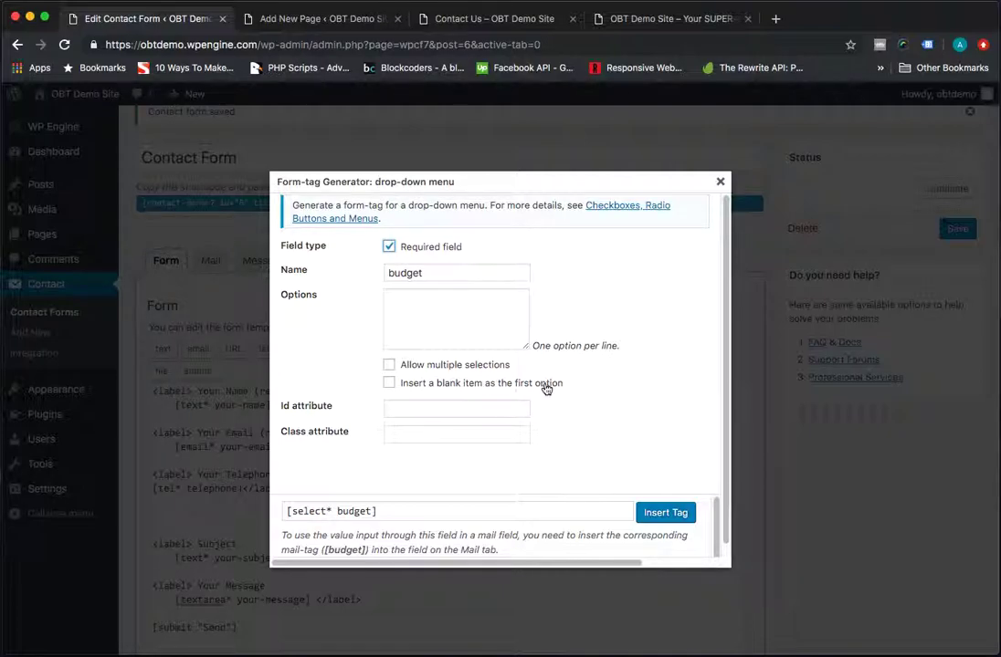
{"action": "left_click", "coordinate": [390, 384]}
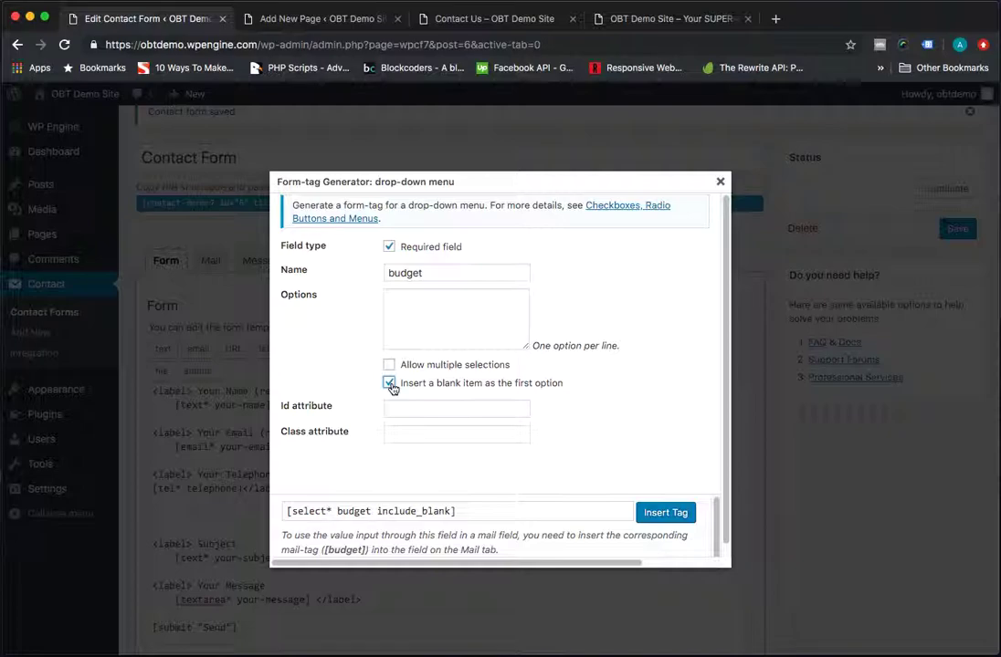
Give the budget drop-down the options £100, £500, £1000 and £5000, and insert its tag into the form
{"action": "left_click", "coordinate": [409, 311]}
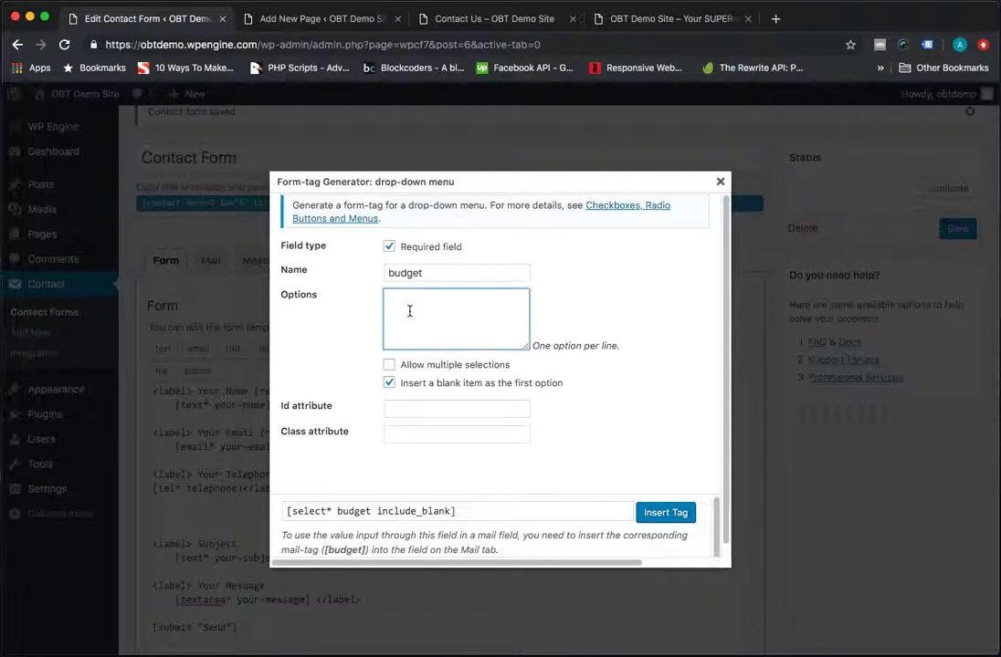
{"action": "type", "text": "£100"}
{"action": "key", "text": "Return"}
{"action": "type", "text": "£500"}
{"action": "key", "text": "Return"}
{"action": "type", "text": "£1000 £5000"}
{"action": "left_click", "coordinate": [663, 513]}
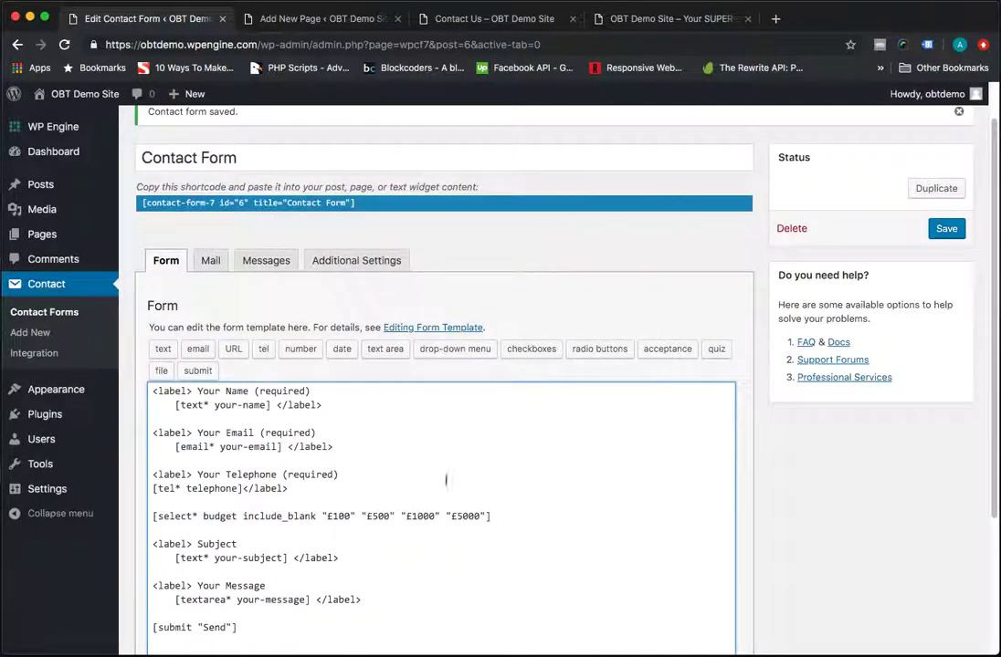
Copy the telephone field's opening label line above the budget tag and its closing </label> tag after it
{"action": "left_click_drag", "start_coordinate": [347, 474], "coordinate": [151, 474]}
{"action": "key", "text": "ctrl+c"}
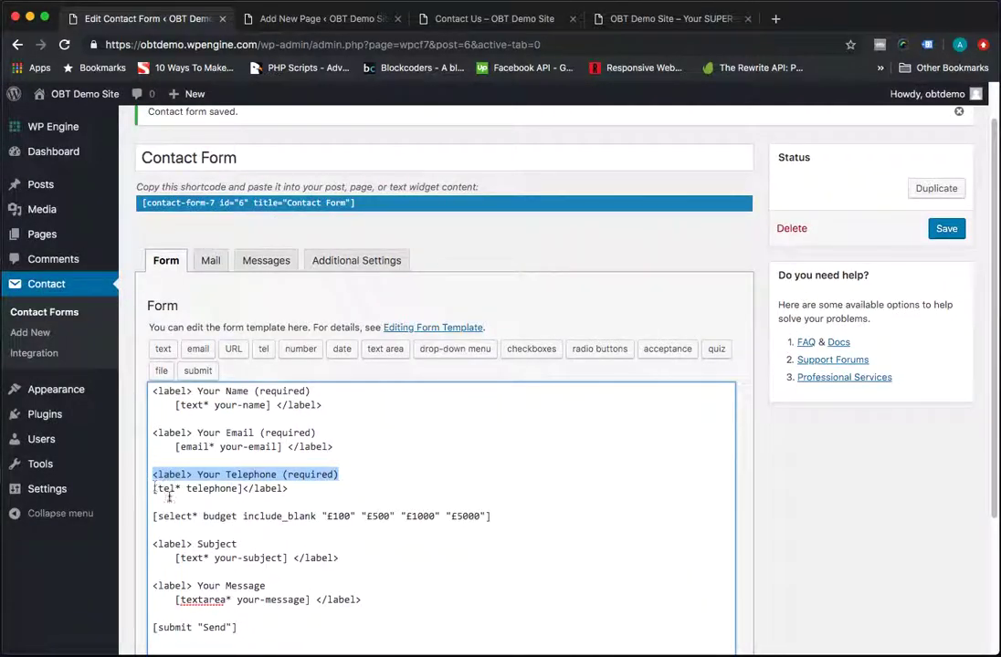
{"action": "left_click", "coordinate": [164, 502]}
{"action": "key", "text": "Return"}
{"action": "key", "text": "ctrl+v"}
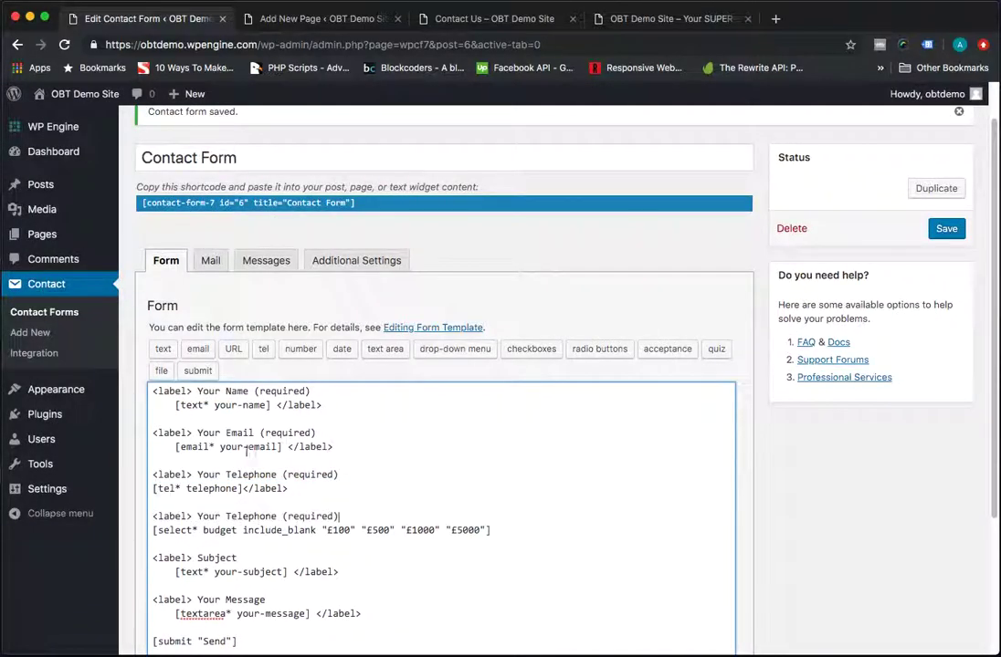
{"action": "left_click_drag", "start_coordinate": [289, 489], "coordinate": [245, 494]}
{"action": "key", "text": "ctrl+c"}
{"action": "left_click", "coordinate": [520, 530]}
{"action": "key", "text": "ctrl+v"}
Change the label text above the budget tag to "Your Budget (required)" and save the form
{"action": "left_click_drag", "start_coordinate": [276, 516], "coordinate": [223, 518]}
{"action": "type", "text": "Budget"}
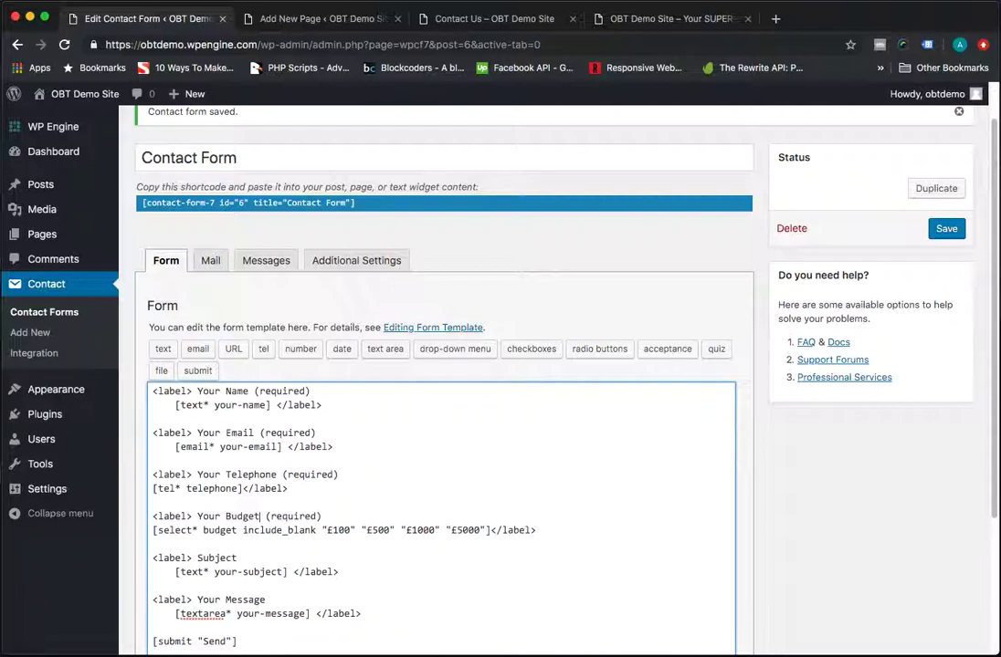
{"action": "scroll", "coordinate": [416, 538], "scroll_direction": "down", "scroll_amount": 1}
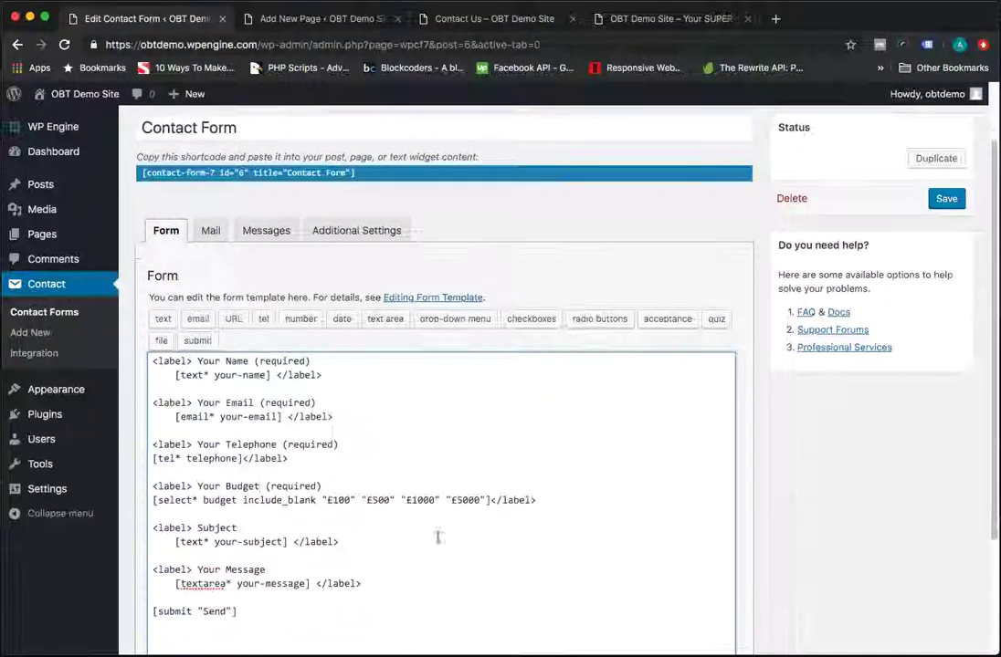
{"action": "left_click", "coordinate": [947, 199]}
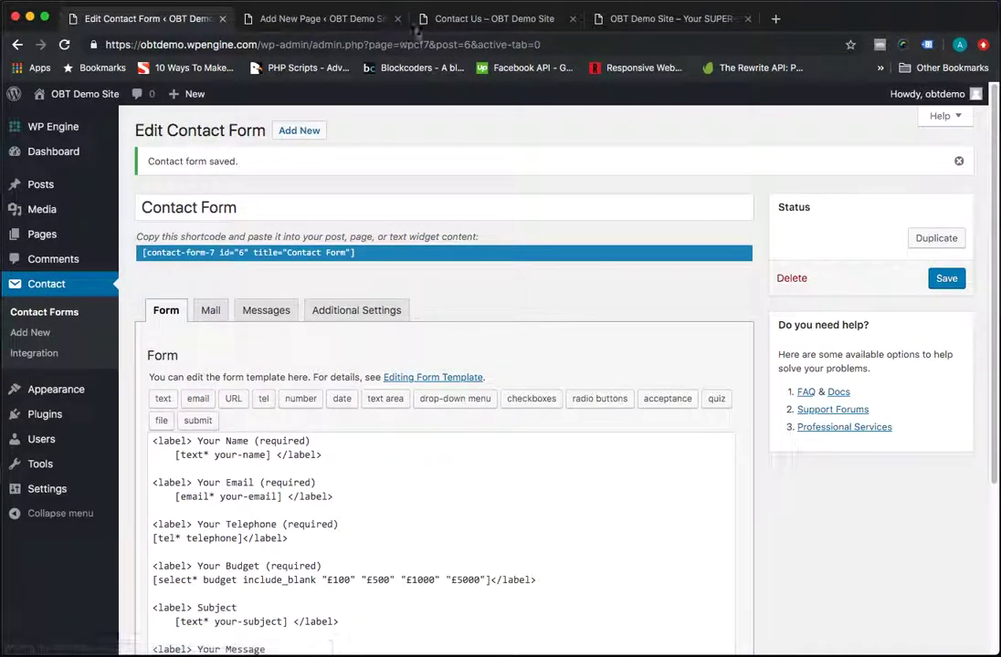
Reload the live Contact Us page and try the budget drop-down by choosing £1000
{"action": "left_click", "coordinate": [451, 19]}
{"action": "left_click", "coordinate": [451, 42]}
{"action": "key", "text": "Return"}
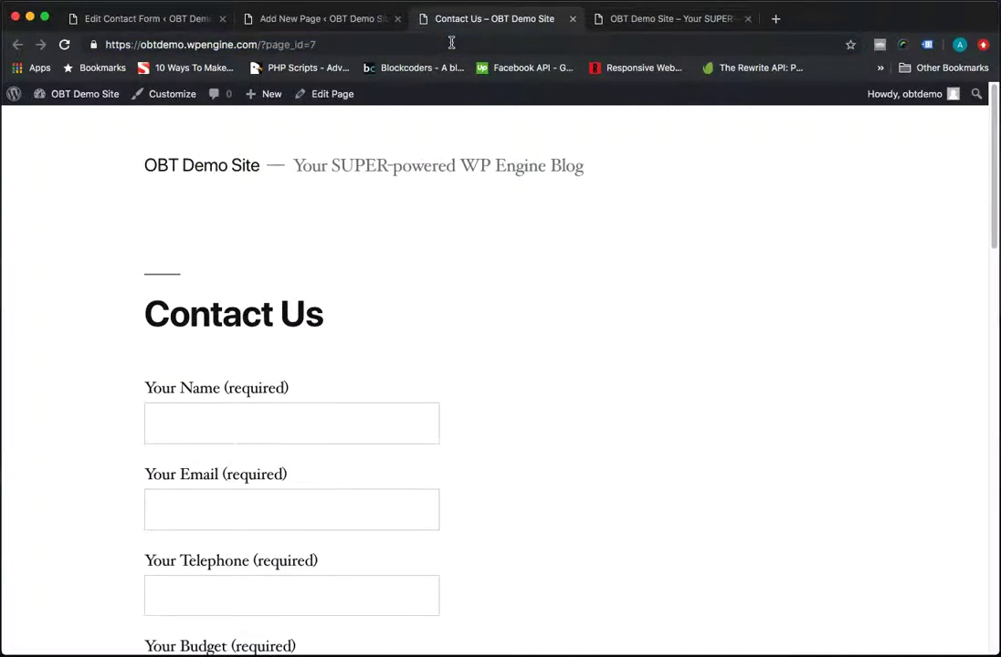
{"action": "scroll", "coordinate": [448, 213], "scroll_direction": "down", "scroll_amount": 3}
{"action": "scroll", "coordinate": [449, 212], "scroll_direction": "down", "scroll_amount": 4}
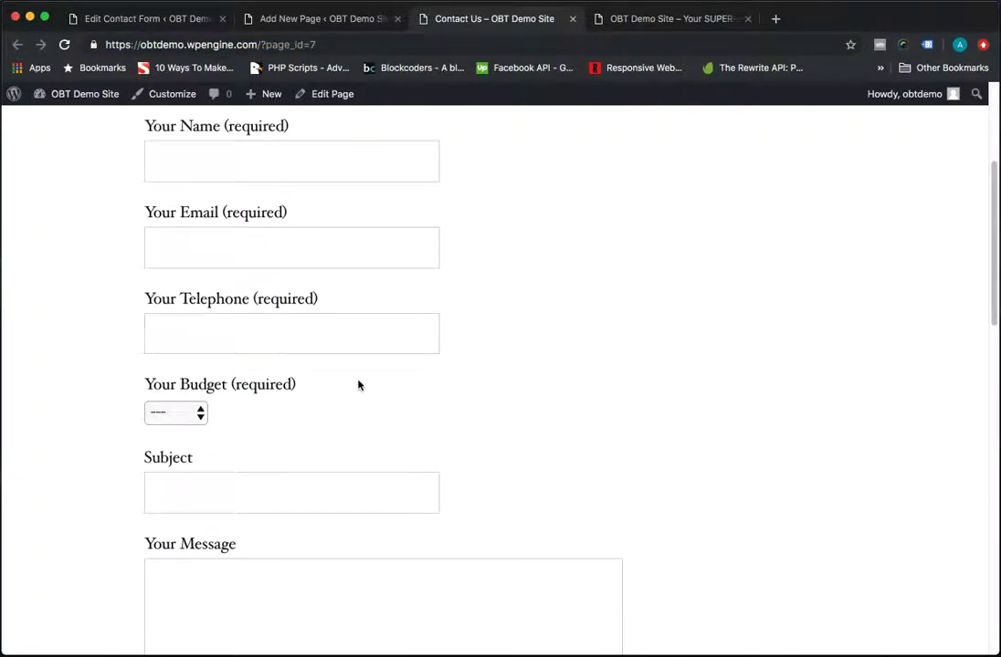
{"action": "left_click", "coordinate": [184, 419]}
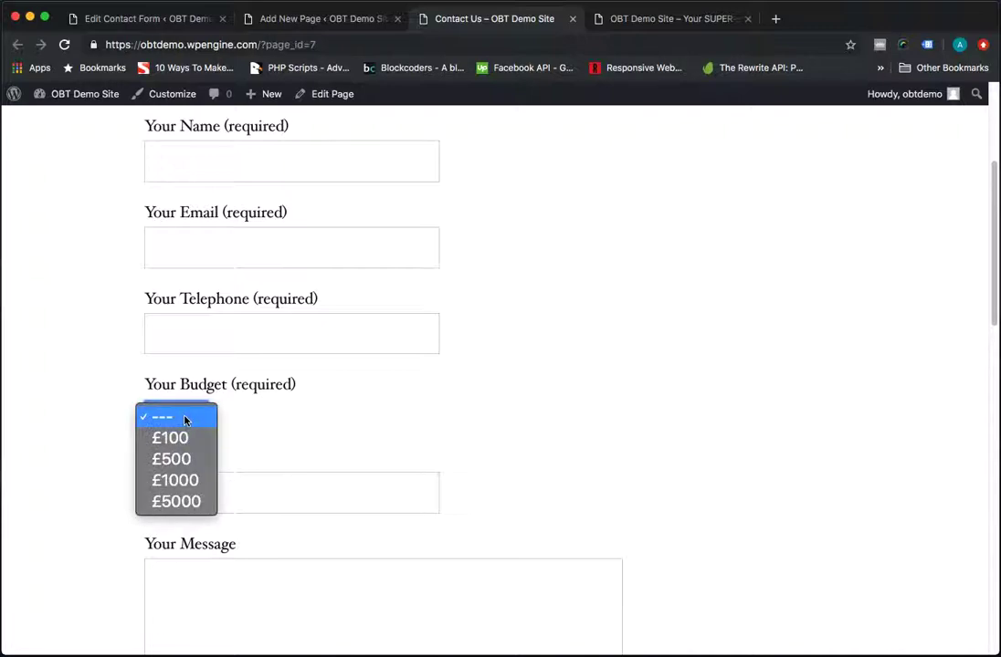
{"action": "left_click", "coordinate": [186, 481]}
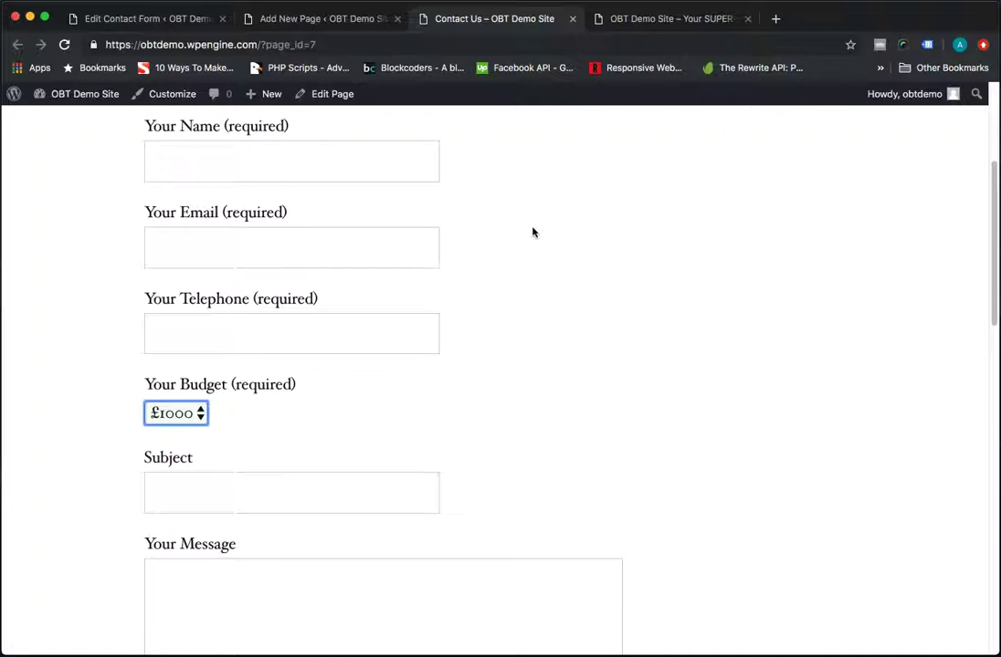
Return to the contact form editor and open the form's mail template
{"action": "left_click", "coordinate": [319, 18]}
{"action": "left_click", "coordinate": [182, 20]}
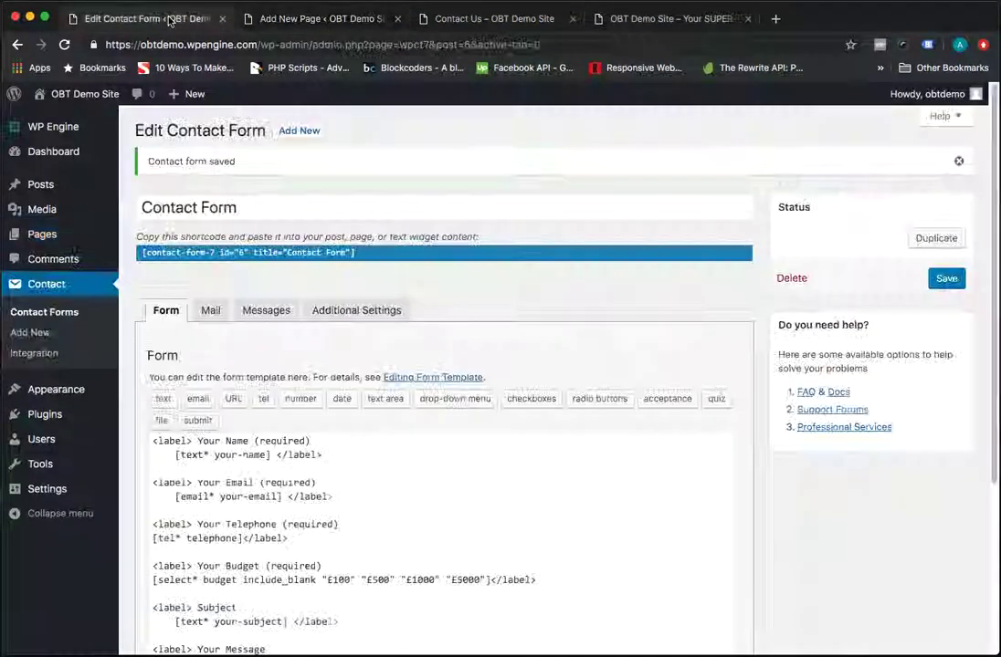
{"action": "scroll", "coordinate": [578, 239], "scroll_direction": "down", "scroll_amount": 2}
{"action": "scroll", "coordinate": [579, 241], "scroll_direction": "down", "scroll_amount": 1}
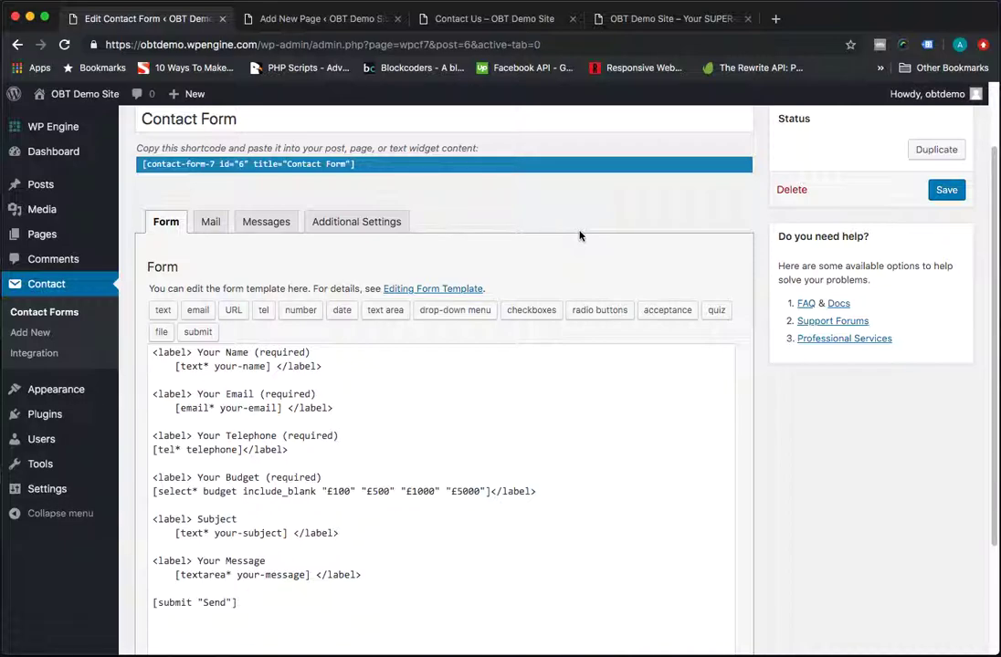
{"action": "left_click", "coordinate": [208, 228]}
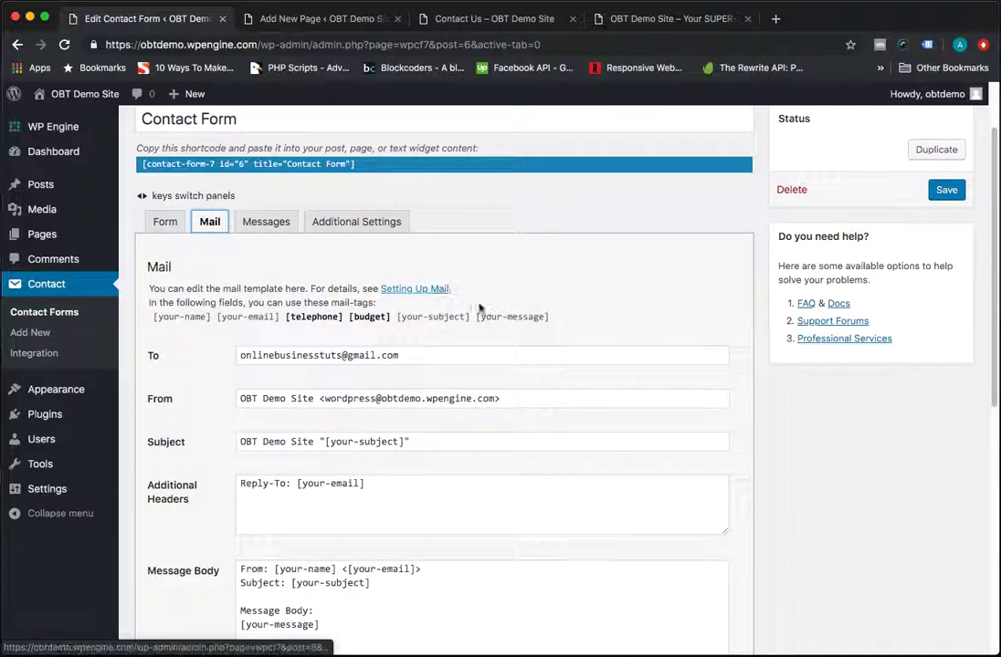
{"action": "scroll", "coordinate": [483, 310], "scroll_direction": "down", "scroll_amount": 2}
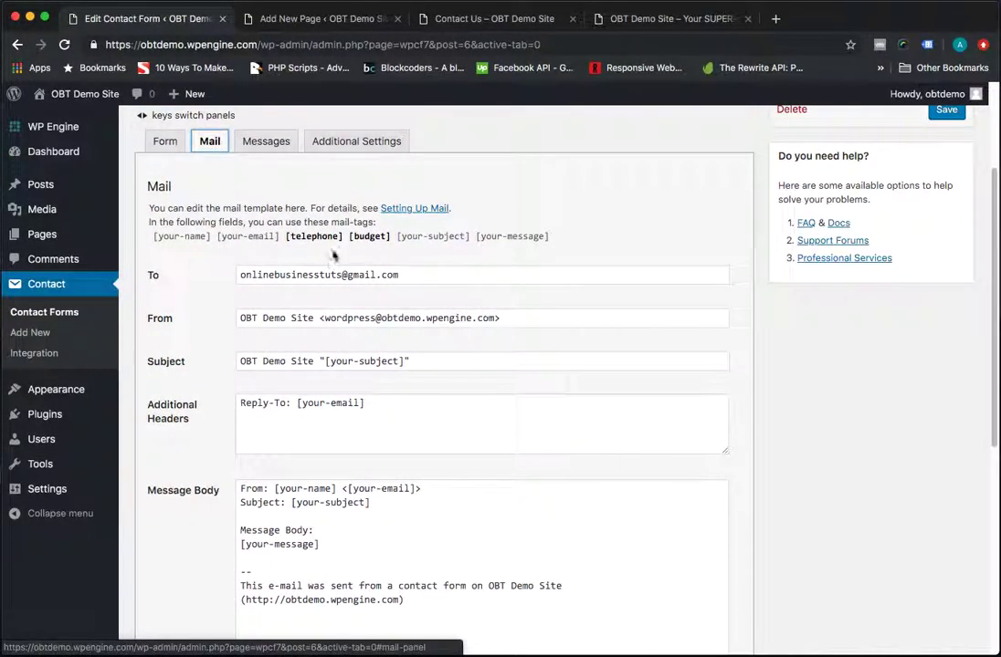
Copy the telephone mail-tag and add the line "Telephone: [telephone]" below [your-message] in the message body, separated by a blank line
{"action": "left_click", "coordinate": [313, 237]}
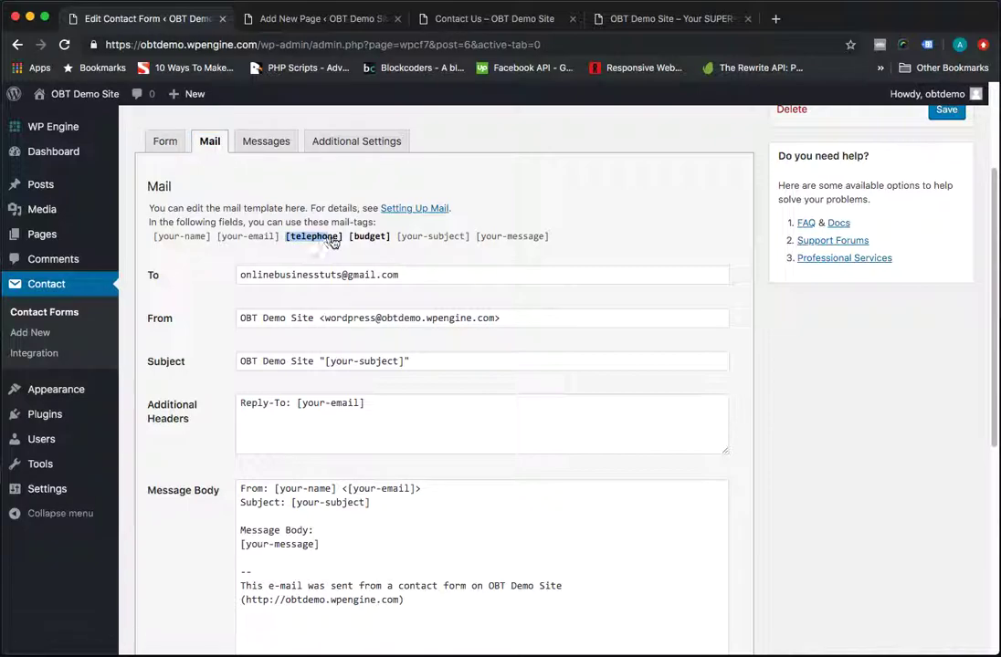
{"action": "left_click", "coordinate": [368, 239]}
{"action": "mouse_move", "coordinate": [286, 238]}
{"action": "left_mouse_down"}
{"action": "mouse_move", "coordinate": [393, 239]}
{"action": "mouse_move", "coordinate": [288, 237]}
{"action": "left_mouse_up"}
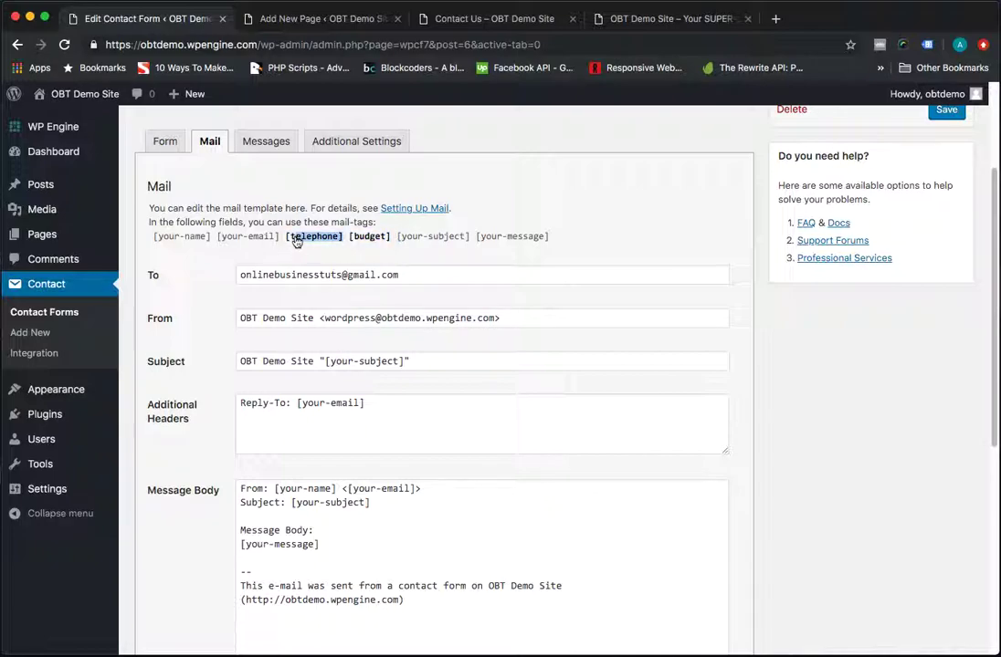
{"action": "left_click", "coordinate": [329, 544]}
{"action": "key", "text": "Return"}
{"action": "key", "text": "Return"}
{"action": "type", "text": "Telephone:"}
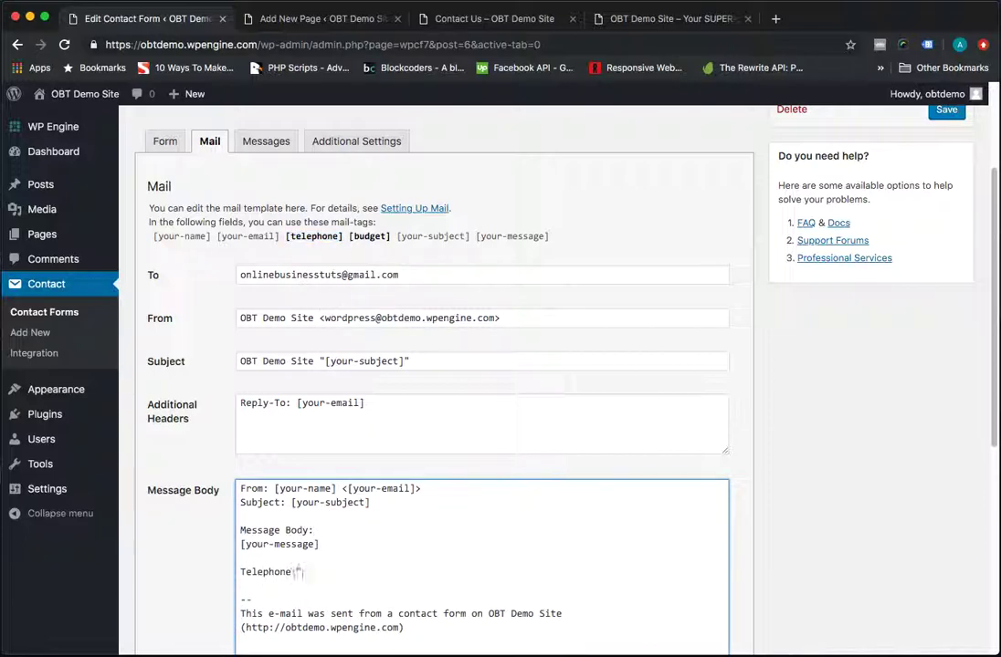
{"action": "key", "text": "super+v"}
Add the line "Budget: [budget]" directly below the telephone line in the message body and save the form
{"action": "key", "text": "Return"}
{"action": "type", "text": "Budg"}
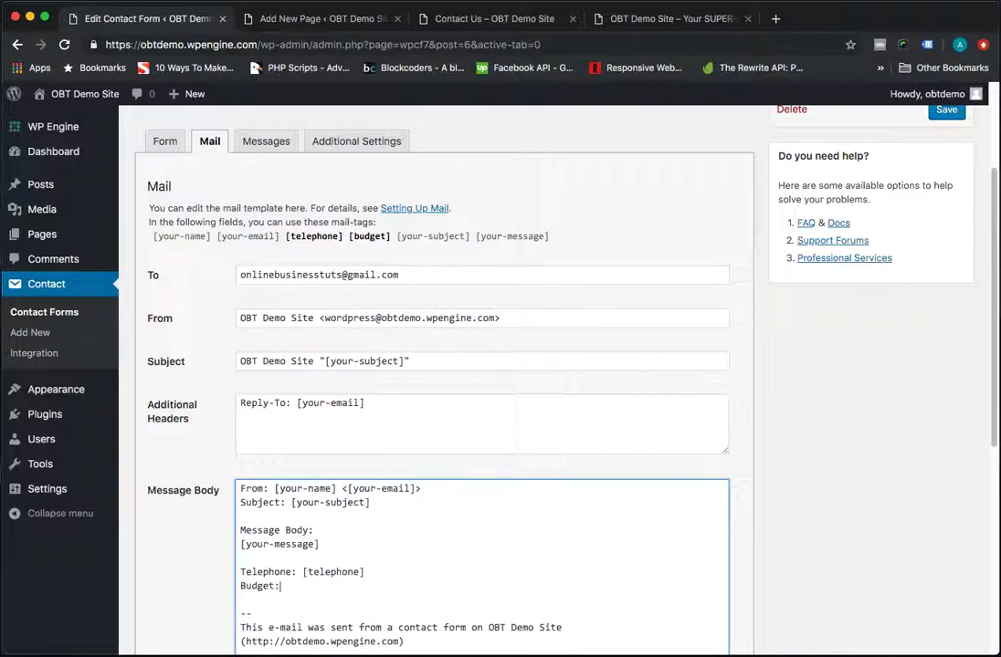
{"action": "left_click", "coordinate": [370, 236]}
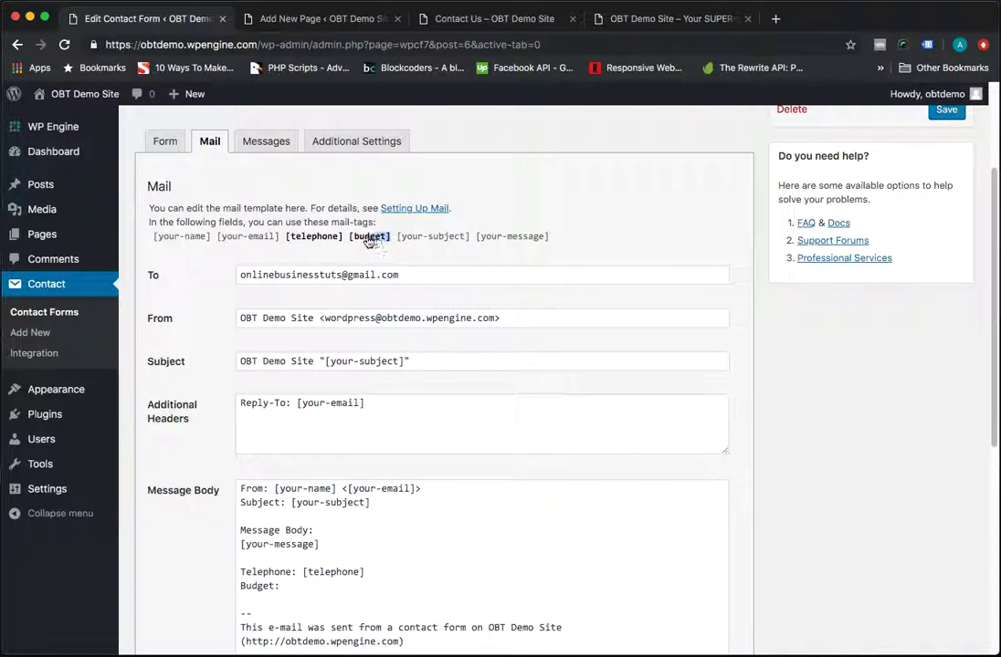
{"action": "left_click_drag", "start_coordinate": [350, 237], "coordinate": [303, 590]}
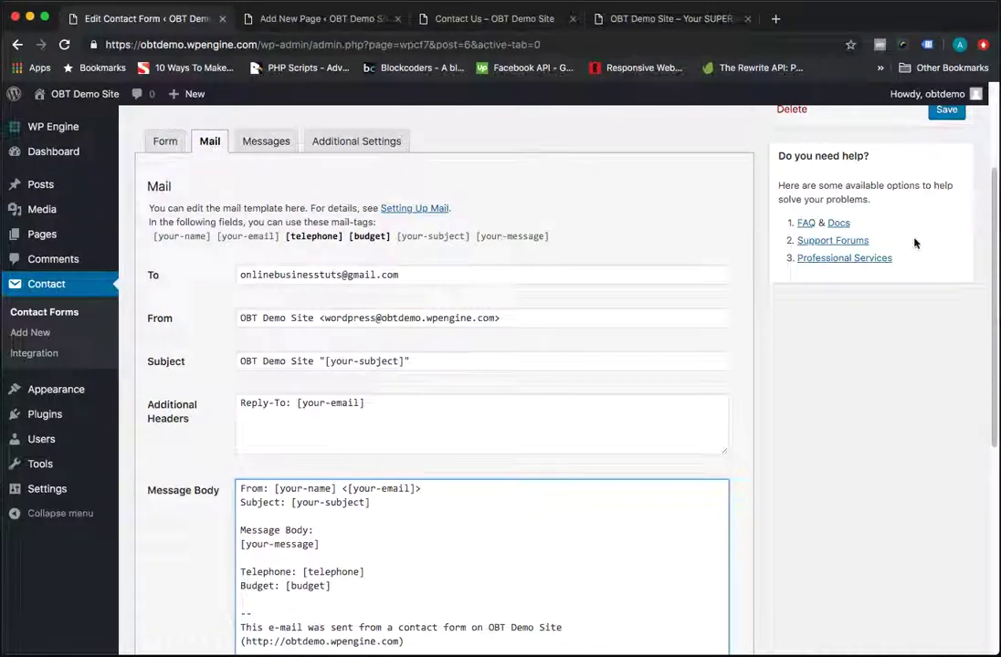
{"action": "scroll", "coordinate": [915, 242], "scroll_direction": "up", "scroll_amount": 1}
{"action": "left_click", "coordinate": [950, 162]}
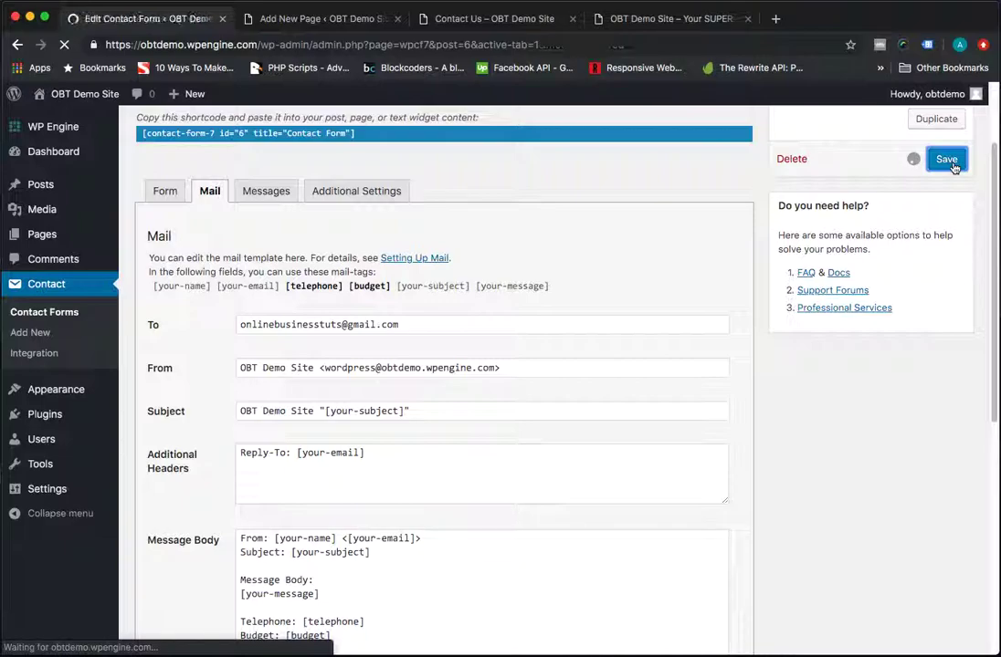
Delete the footer sentence and site URL below the "--" line in the message body
{"action": "scroll", "coordinate": [670, 353], "scroll_direction": "down", "scroll_amount": 5}
{"action": "scroll", "coordinate": [672, 354], "scroll_direction": "up", "scroll_amount": 1}
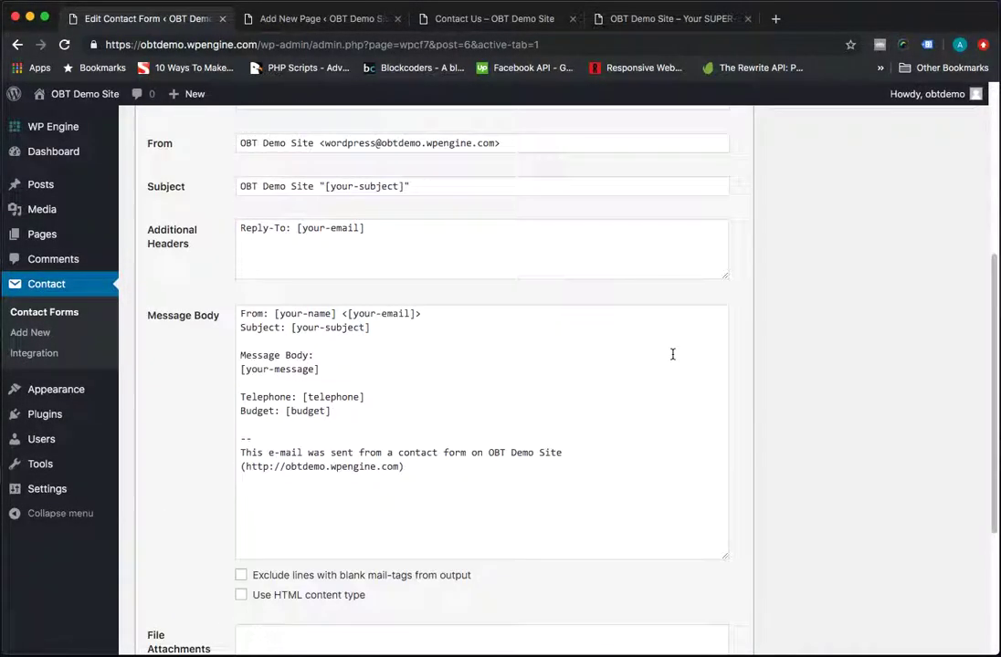
{"action": "left_click", "coordinate": [292, 413]}
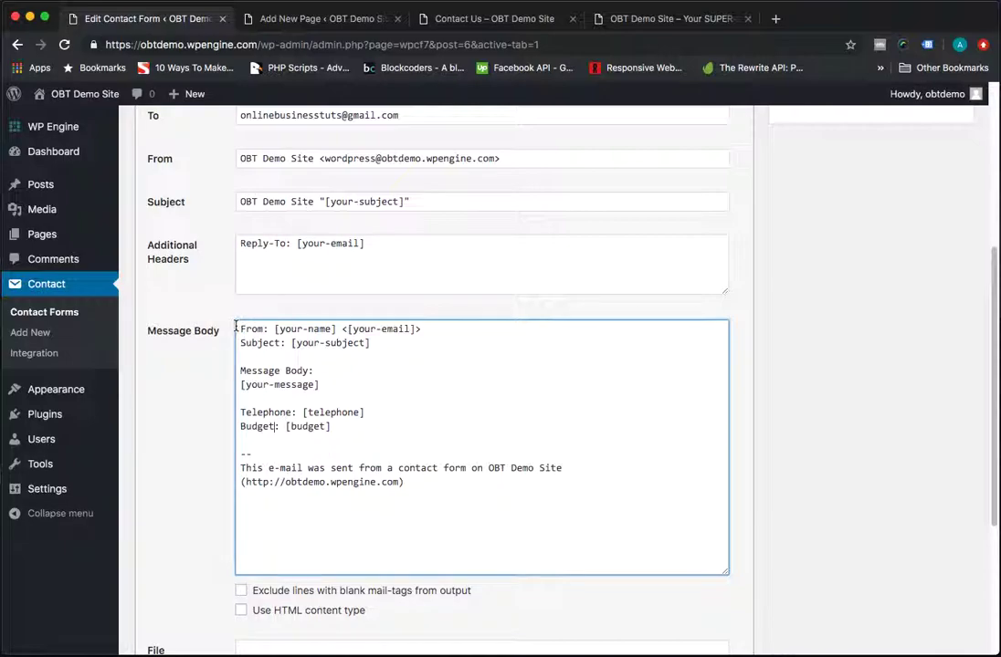
{"action": "left_click_drag", "start_coordinate": [449, 488], "coordinate": [209, 473]}
{"action": "key", "text": "BackSpace"}
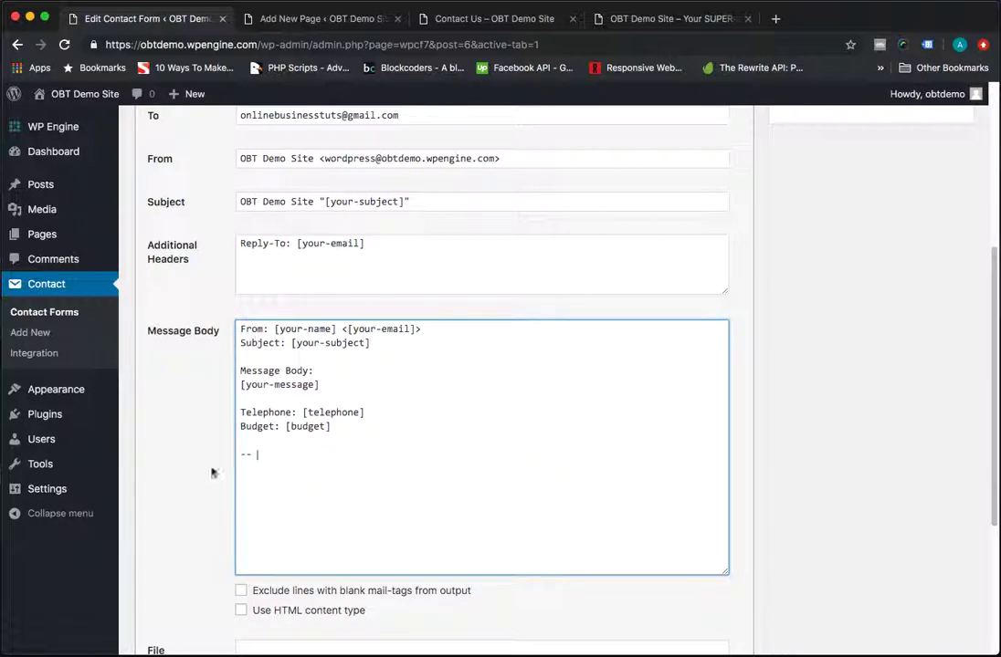
Move the email mail-tag to its own line in the message body as "Email: [your-email]", without the angle brackets
{"action": "left_click", "coordinate": [341, 330]}
{"action": "key", "text": "Return"}
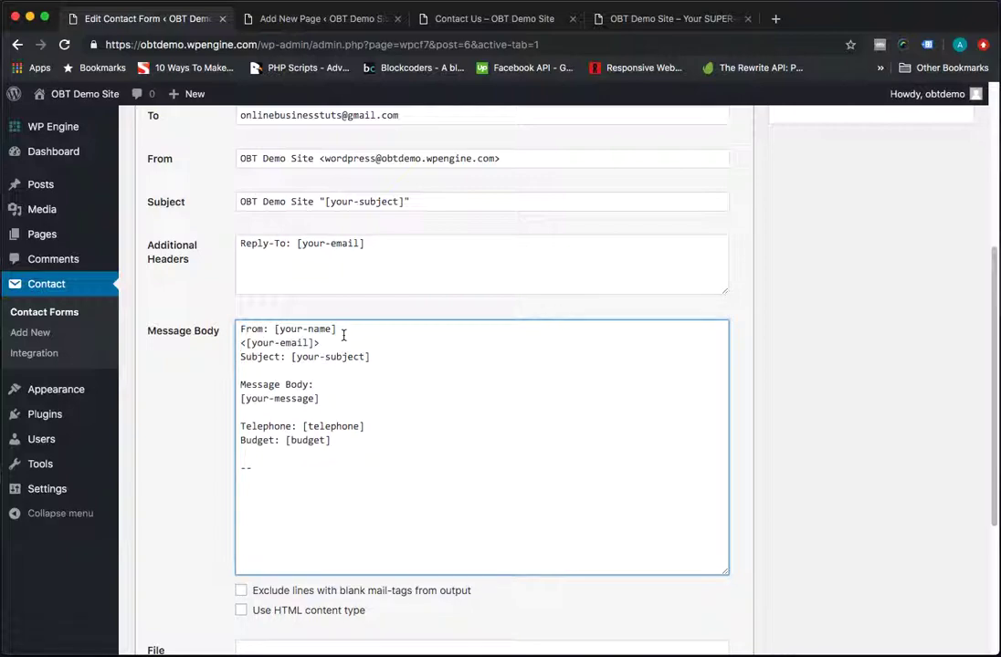
{"action": "type", "text": "Email:"}
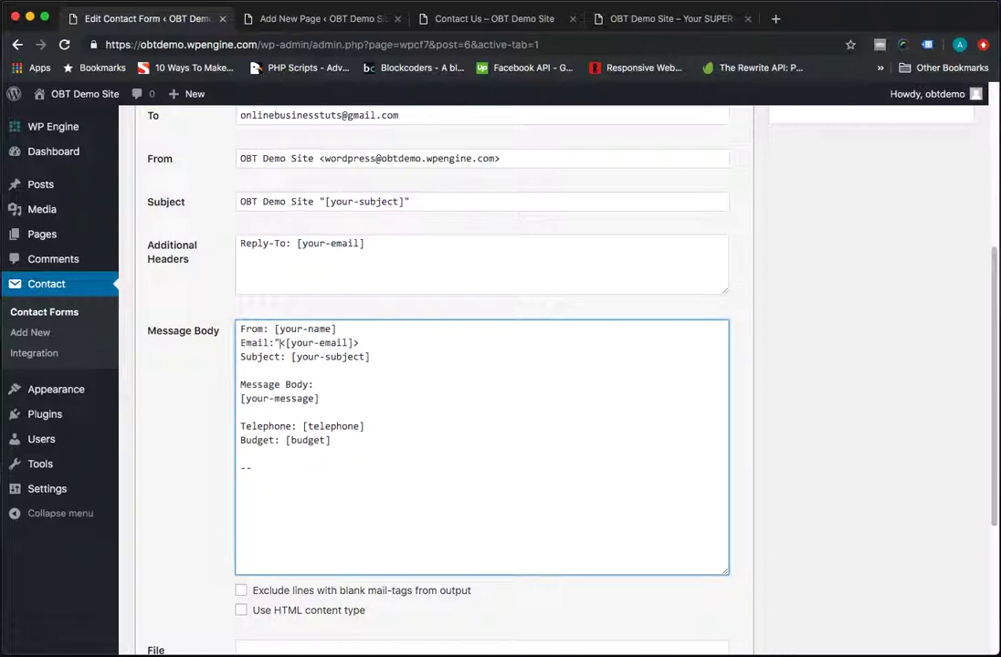
{"action": "key", "text": "Delete"}
{"action": "left_click", "coordinate": [358, 342]}
{"action": "key", "text": "BackSpace"}
Join the [your-message] tag onto the "Message Body:" line and save the contact form
{"action": "left_click", "coordinate": [241, 399]}
{"action": "key", "text": "BackSpace"}
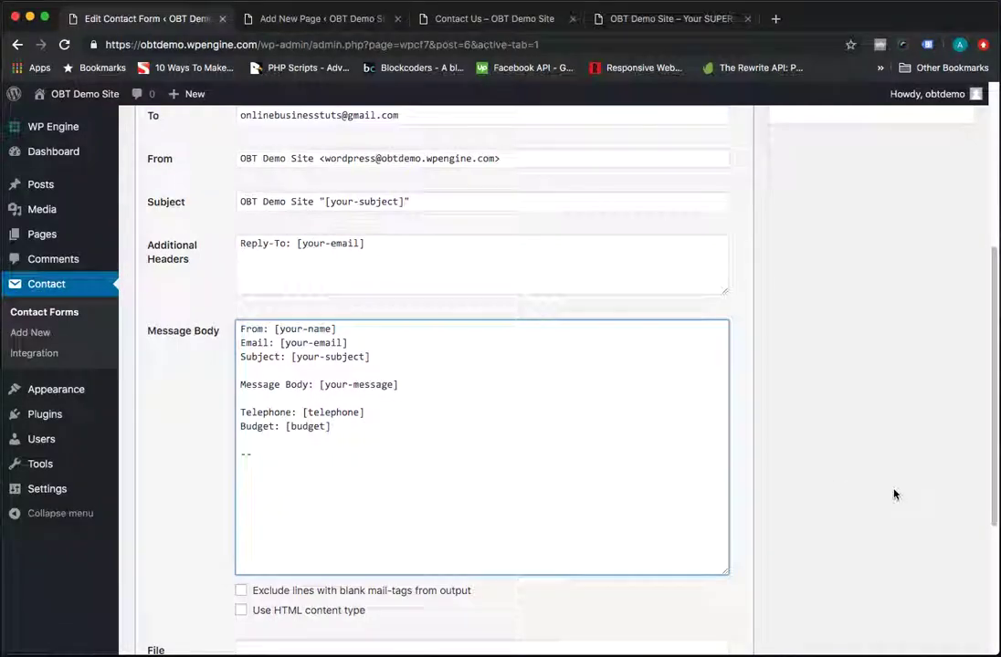
{"action": "scroll", "coordinate": [893, 491], "scroll_direction": "down", "scroll_amount": 10}
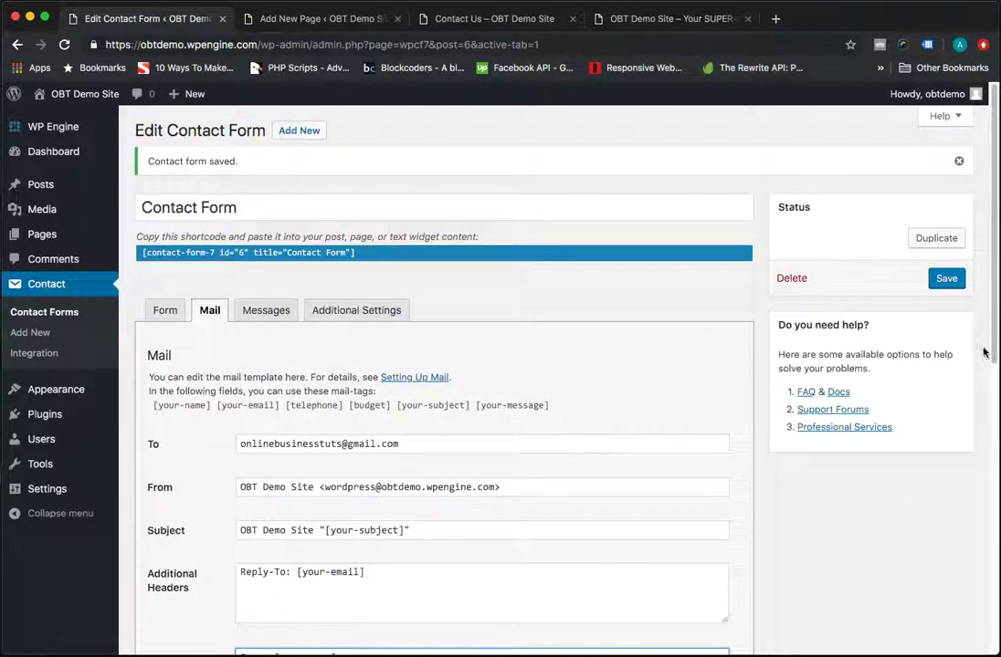
{"action": "left_click", "coordinate": [946, 278]}
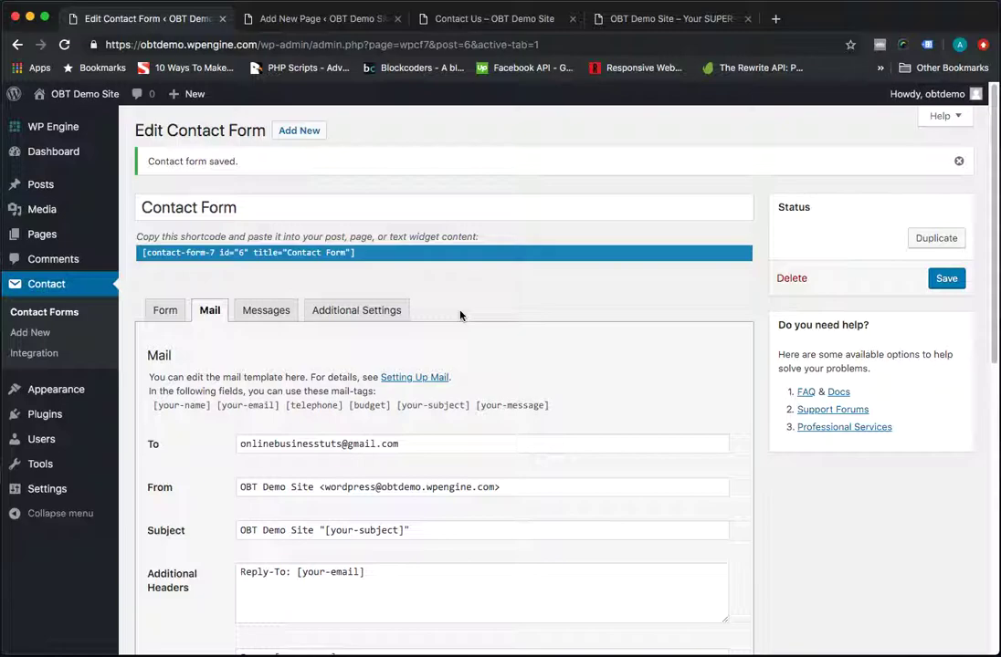
Review the recipient, subject and message body fields of the saved mail template
{"action": "scroll", "coordinate": [538, 370], "scroll_direction": "down", "scroll_amount": 2}
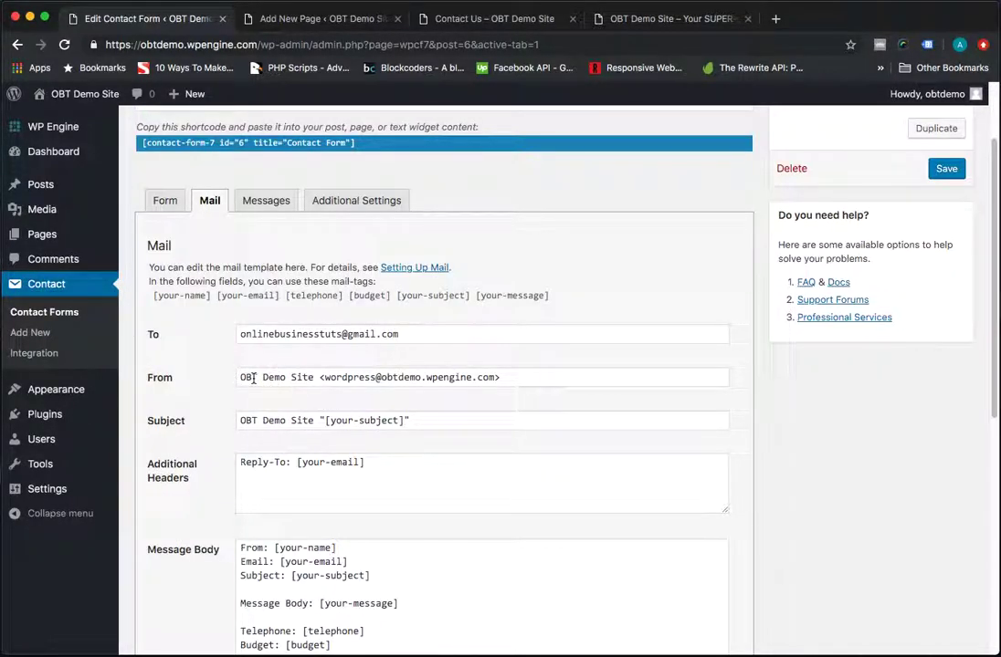
{"action": "left_click", "coordinate": [264, 333]}
{"action": "left_click", "coordinate": [281, 421]}
{"action": "scroll", "coordinate": [479, 473], "scroll_direction": "down", "scroll_amount": 3}
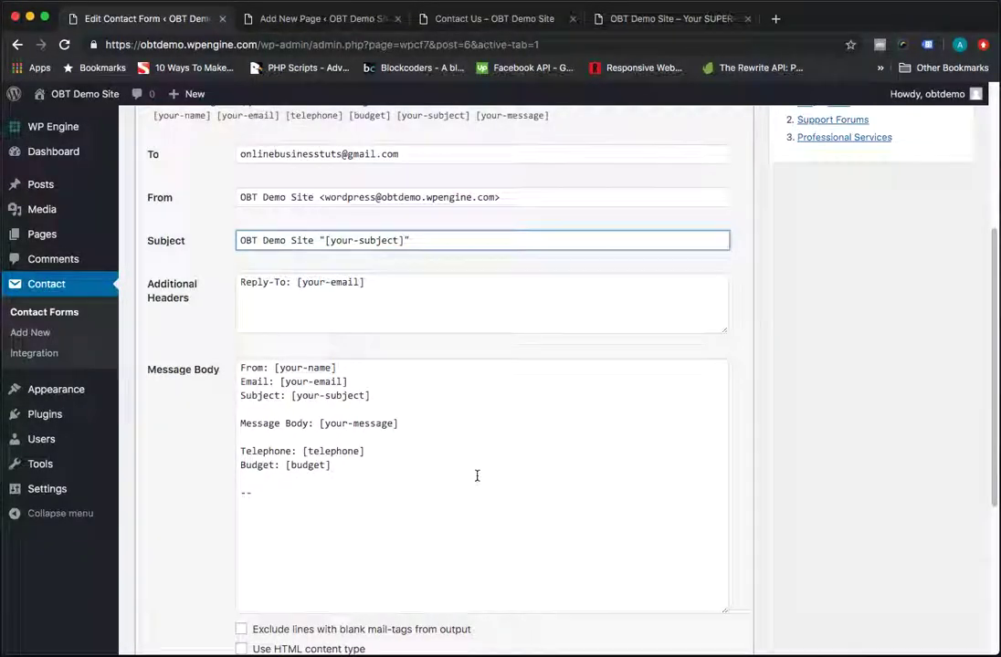
{"action": "scroll", "coordinate": [480, 473], "scroll_direction": "down", "scroll_amount": 2}
{"action": "scroll", "coordinate": [476, 465], "scroll_direction": "up", "scroll_amount": 5}
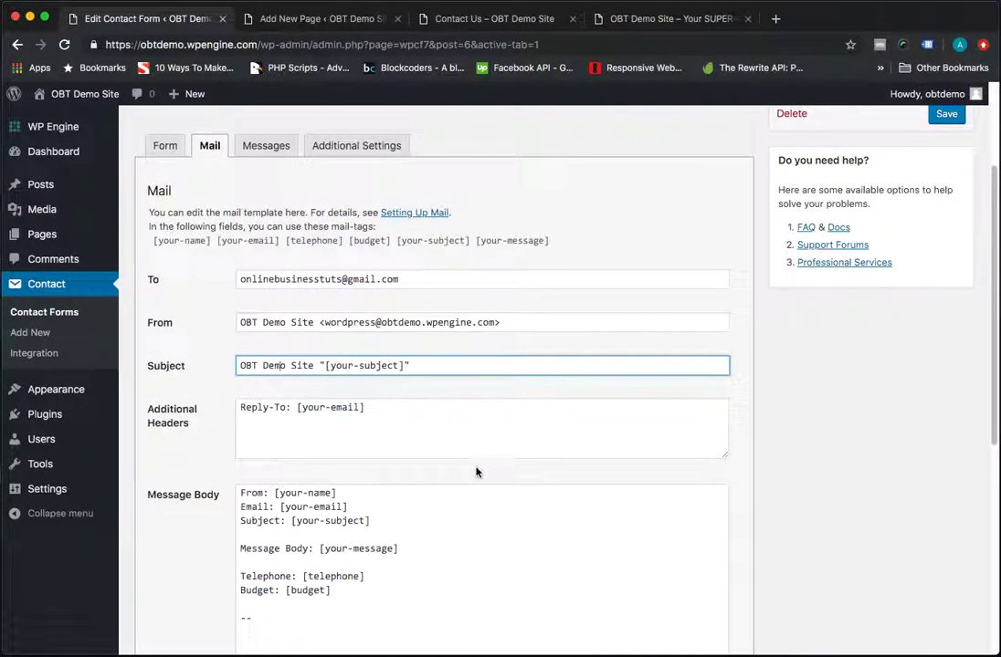